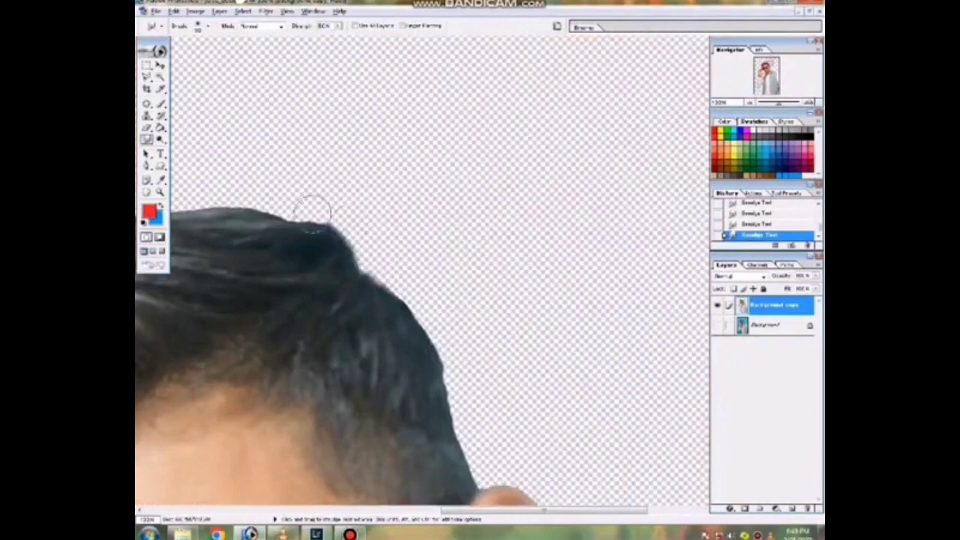
# Undo the earlier smudge strokes and re-smudge the top of the hair smoother
pyautogui.hotkey('ctrl', 'alt', 'z')
pyautogui.hotkey('ctrl', 'alt', 'z')
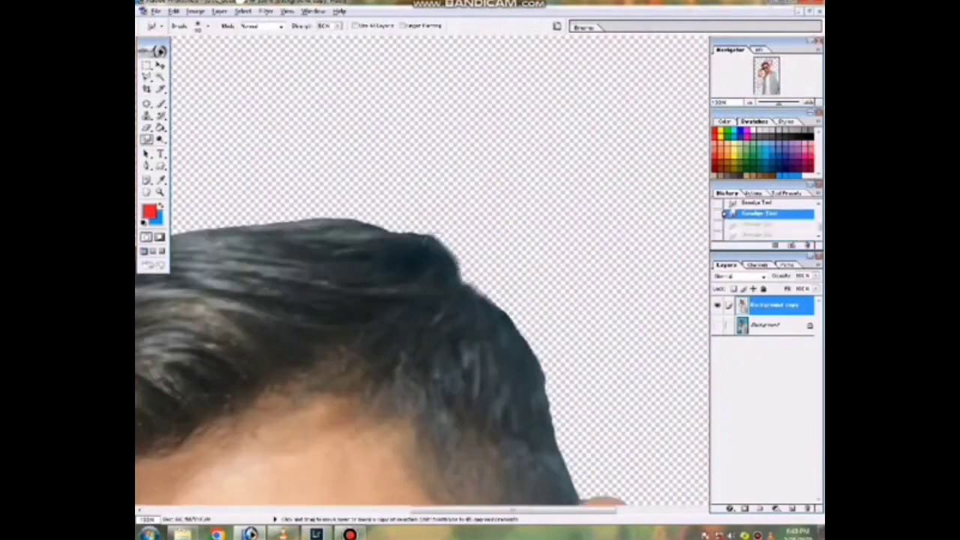
pyautogui.moveTo(444, 257)
pyautogui.mouseDown()
pyautogui.moveTo(407, 225)
pyautogui.moveTo(452, 226)
pyautogui.moveTo(460, 174)
pyautogui.moveTo(503, 204)
pyautogui.mouseUp()
pyautogui.hscroll(-2, 370, 203)
pyautogui.hscroll(-2, 456, 169)
# Drag the graffiti wall image into the document as Layer 1
pyautogui.moveTo(690, 285)
pyautogui.mouseDown()
pyautogui.moveTo(473, 186)
pyautogui.moveTo(525, 237)
pyautogui.mouseUp()
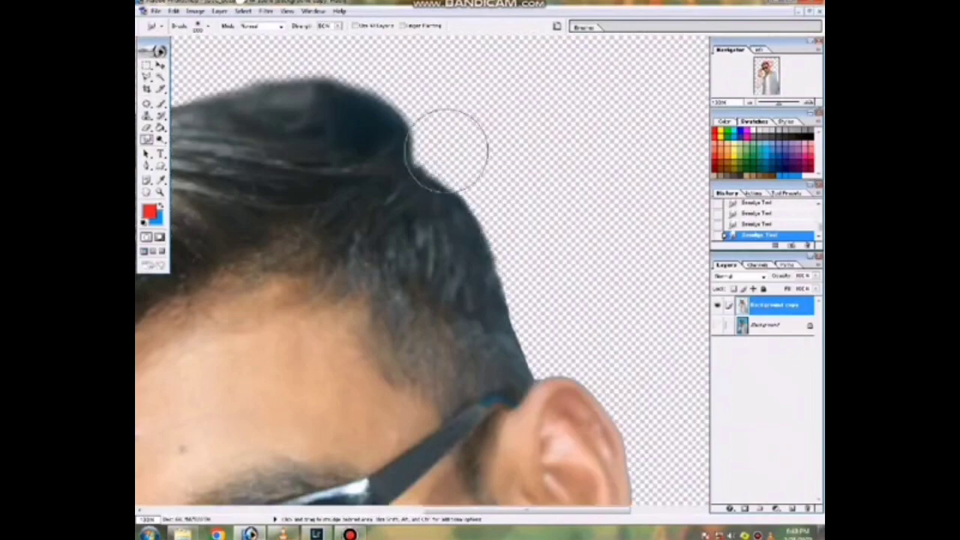
pyautogui.hotkey('ctrl', '-')
pyautogui.hotkey('ctrl', '-')
pyautogui.hotkey('ctrl', '-')
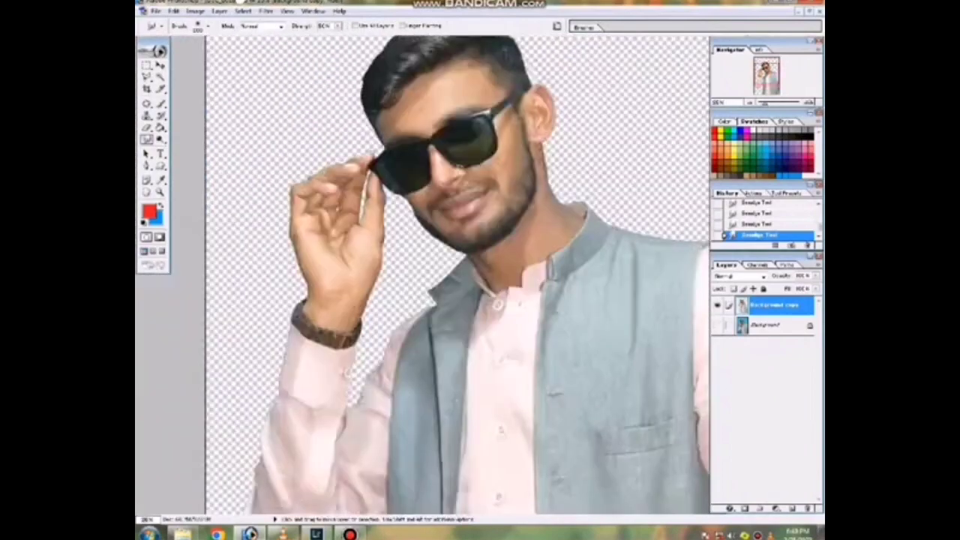
pyautogui.hotkey('ctrl', '+')
pyautogui.scroll(5, 623, 180)
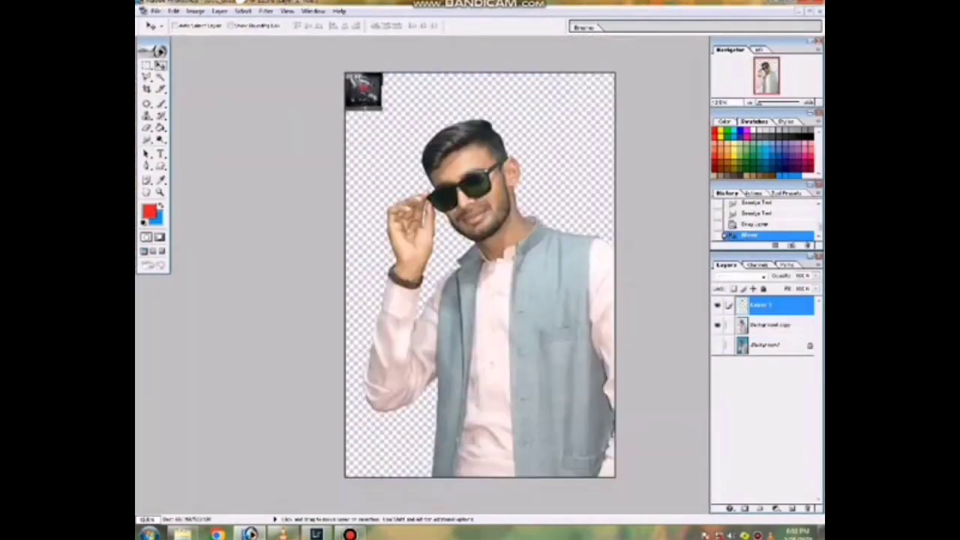
# Scale the graffiti layer to fill the canvas and flip it horizontally
pyautogui.hotkey('ctrl', 't')
pyautogui.moveTo(363, 110); pyautogui.dragTo(363, 517)
pyautogui.hotkey('ctrl', '-')
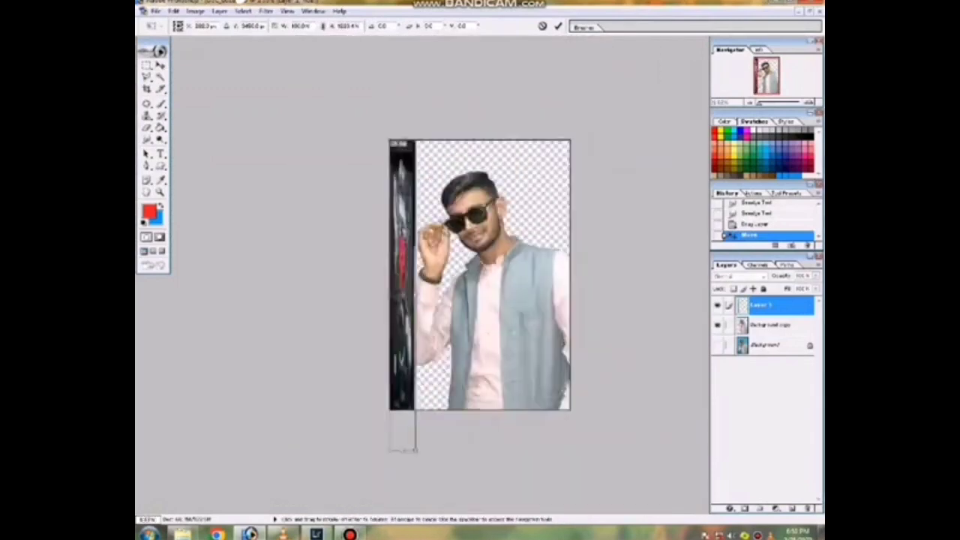
pyautogui.moveTo(417, 295); pyautogui.dragTo(621, 295)
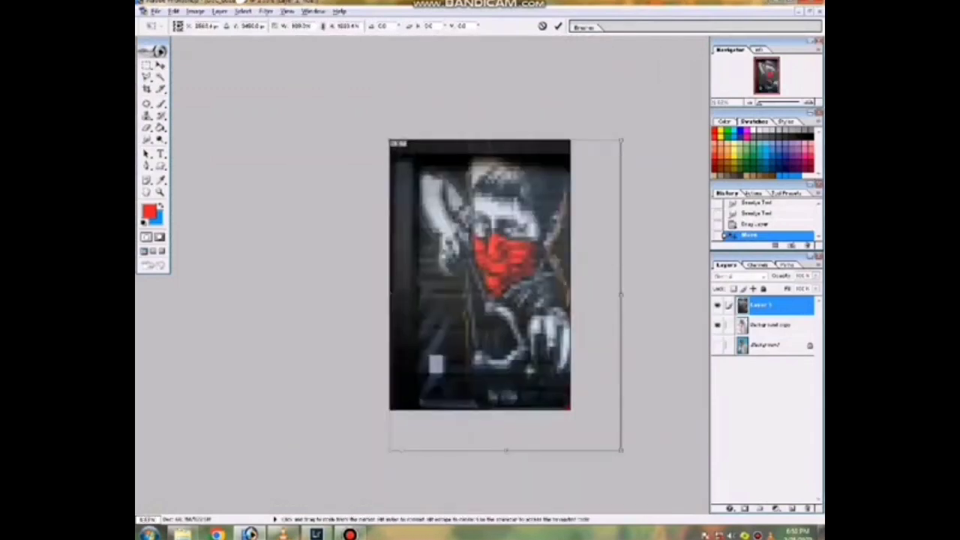
pyautogui.moveTo(552, 251); pyautogui.dragTo(492, 235)
pyautogui.rightClick(492, 235)
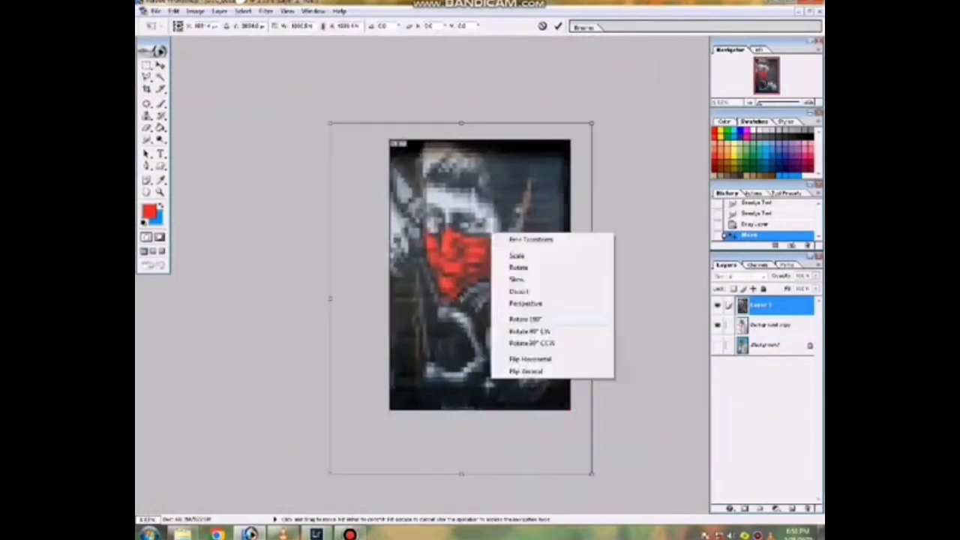
pyautogui.click(530, 359)
pyautogui.moveTo(530, 359); pyautogui.dragTo(509, 359)
pyautogui.press('Return')
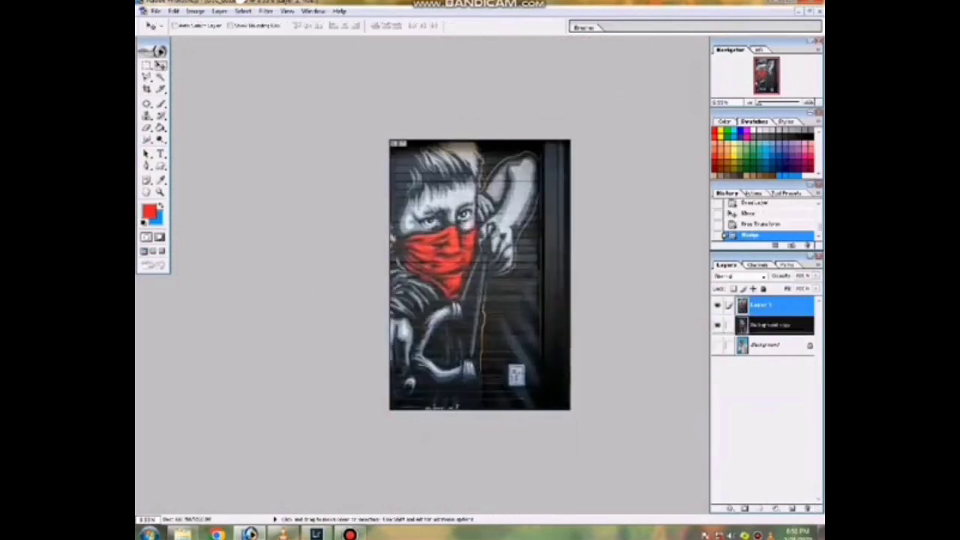
# Move the graffiti layer below the man's layer and check the composite
pyautogui.moveTo(762, 305); pyautogui.dragTo(762, 334)
pyautogui.hotkey('alt', ']')
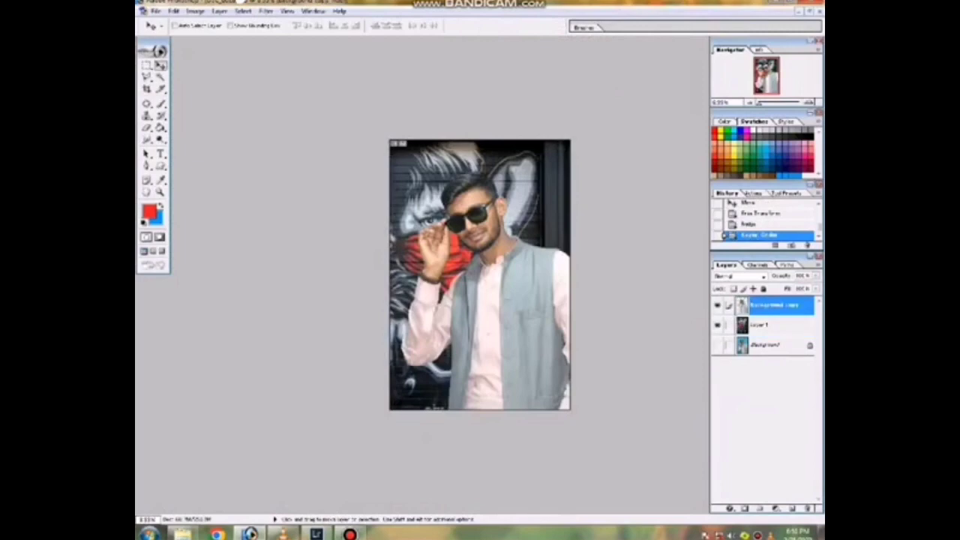
pyautogui.hotkey('alt', '[')
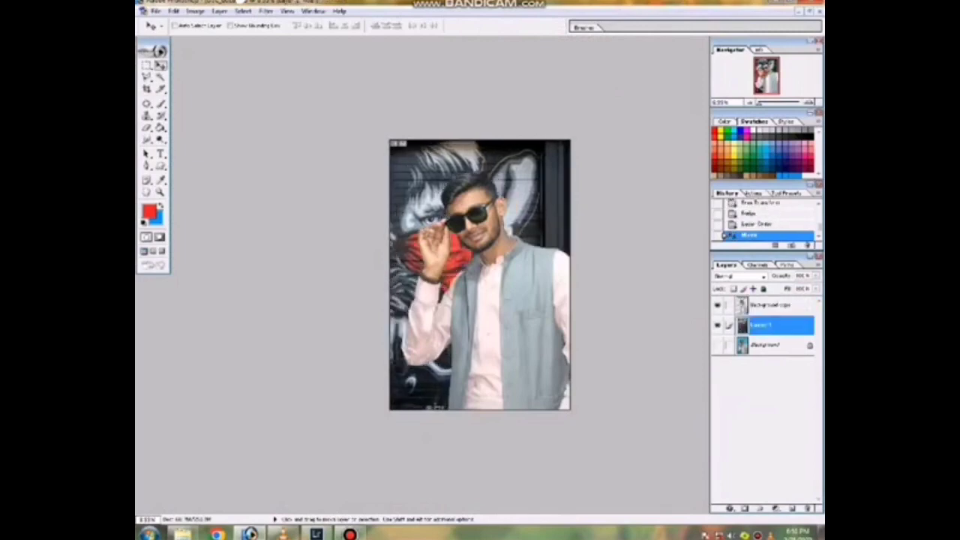
pyautogui.hotkey('ctrl', '+')
pyautogui.hotkey('alt', ']')
pyautogui.hotkey('ctrl', '+')
pyautogui.hotkey('ctrl', '+')
pyautogui.hotkey('ctrl', '+')
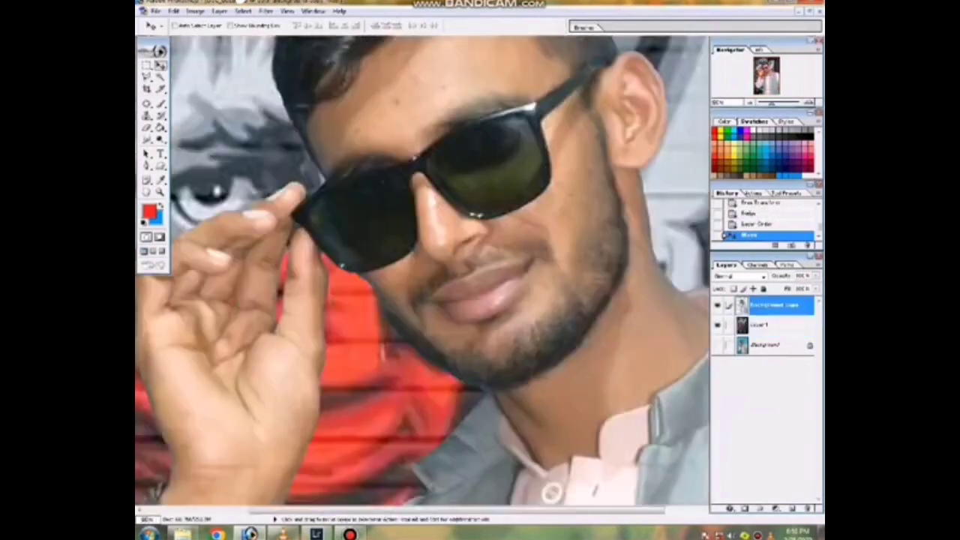
pyautogui.hotkey('ctrl', '-')
pyautogui.hotkey('ctrl', '-')
pyautogui.hotkey('ctrl', '-')
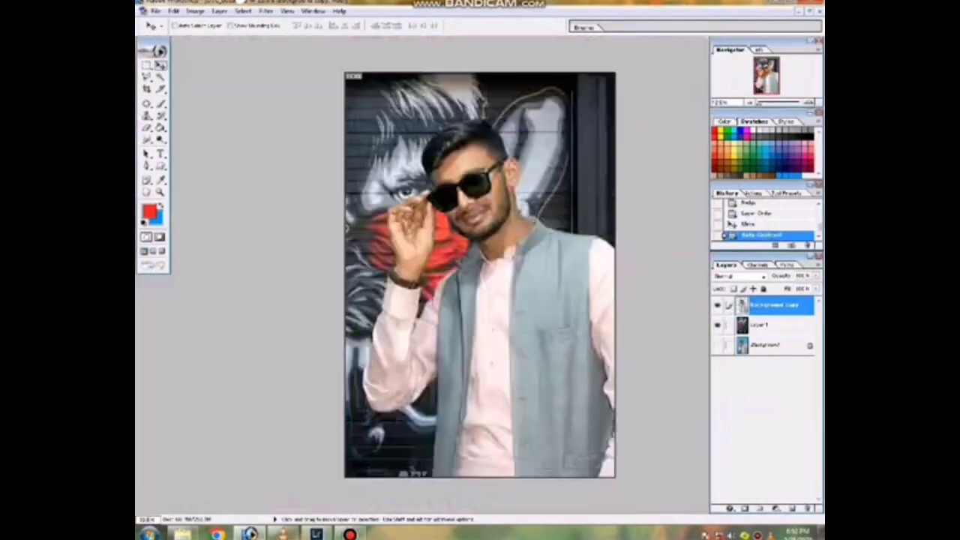
# Desaturate the man's photo with Hue/Saturation so the vest turns grey
pyautogui.hotkey('ctrl', '+')
pyautogui.hotkey('ctrl', '+')
pyautogui.hotkey('ctrl', '+')
pyautogui.hotkey('ctrl', 'u')
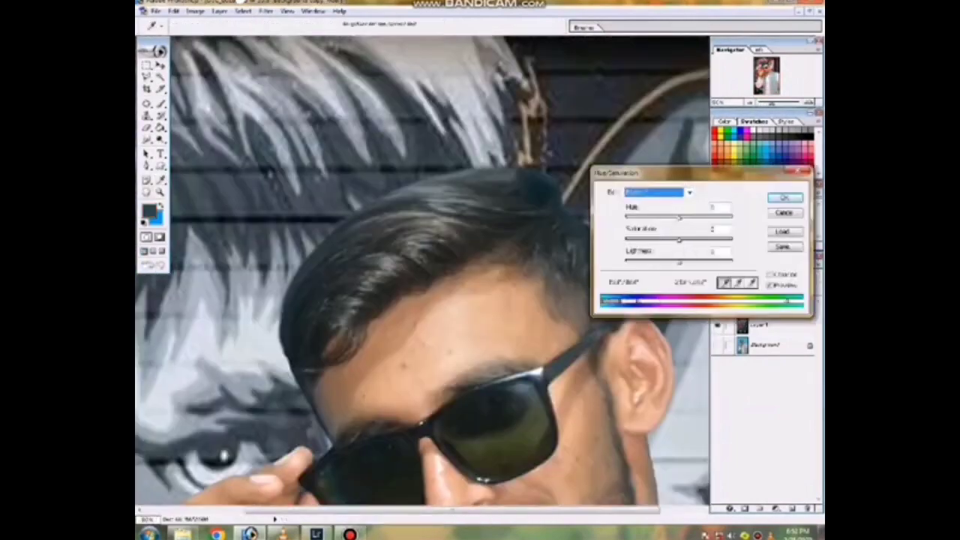
pyautogui.press('Return')
pyautogui.hotkey('ctrl', '-')
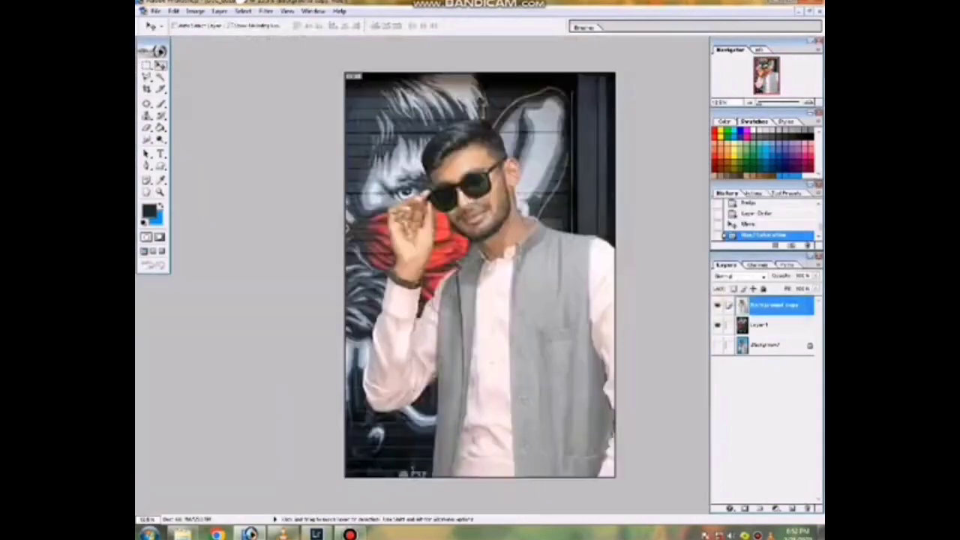
pyautogui.hotkey('ctrl', '+')
pyautogui.hotkey('ctrl', '-')
# Brighten the graffiti wall layer with a raised Curves adjustment
pyautogui.hotkey('alt', '[')
pyautogui.hotkey('ctrl', '-')
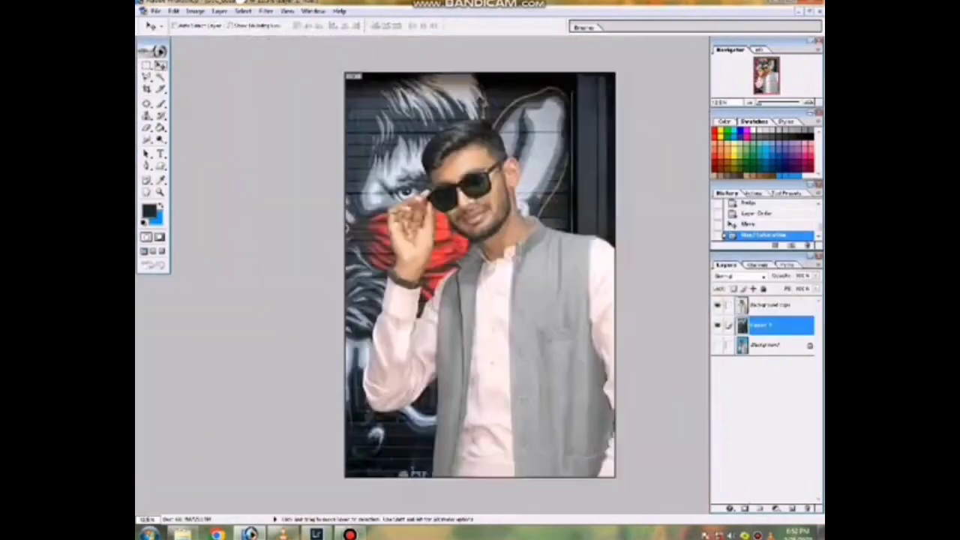
pyautogui.hotkey('ctrl', '+')
pyautogui.hotkey('ctrl', 'm')
pyautogui.moveTo(664, 350); pyautogui.dragTo(654, 332)
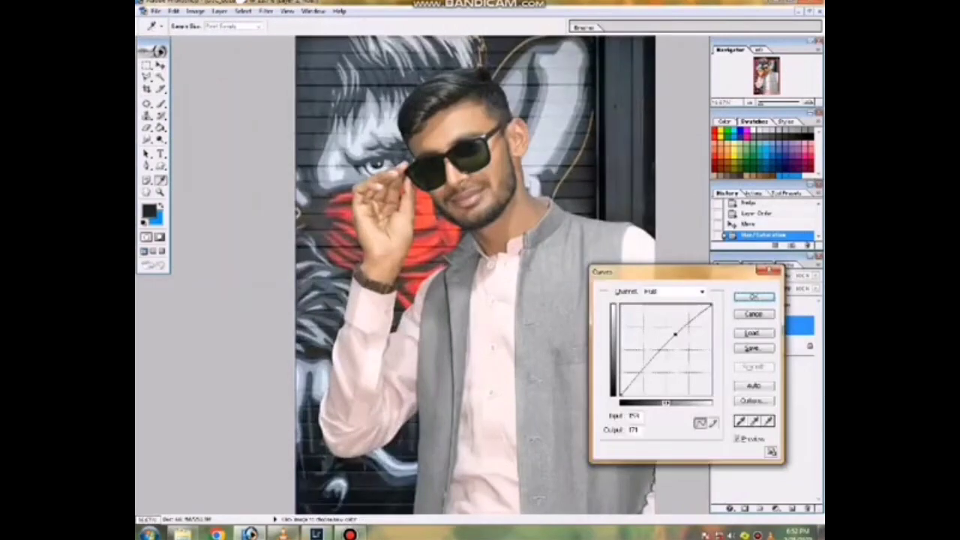
pyautogui.press('Return')
pyautogui.hotkey('ctrl', '-')
pyautogui.hotkey('ctrl', '+')
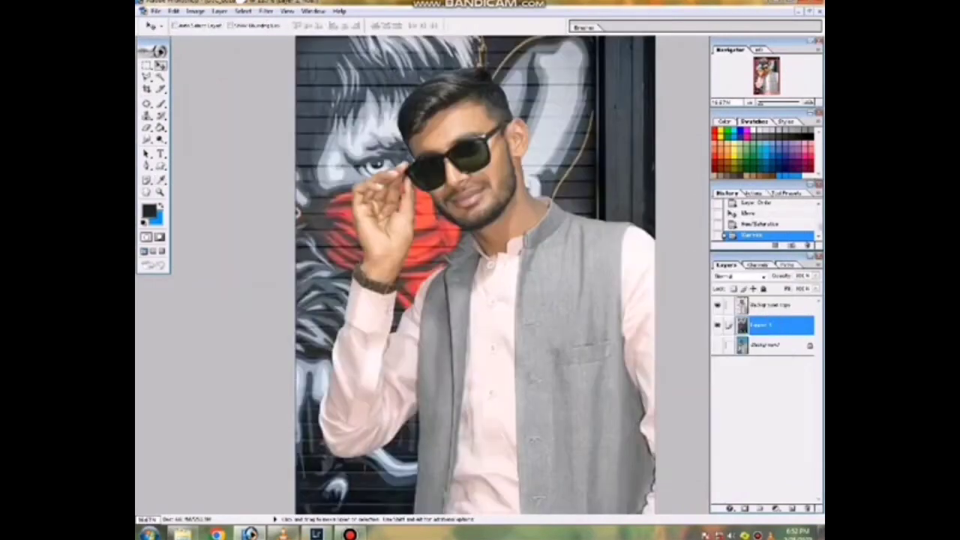
# Add a Drop Shadow layer style to the man's layer
pyautogui.hotkey('alt', ']')
pyautogui.click(730, 508)
pyautogui.click(759, 391)
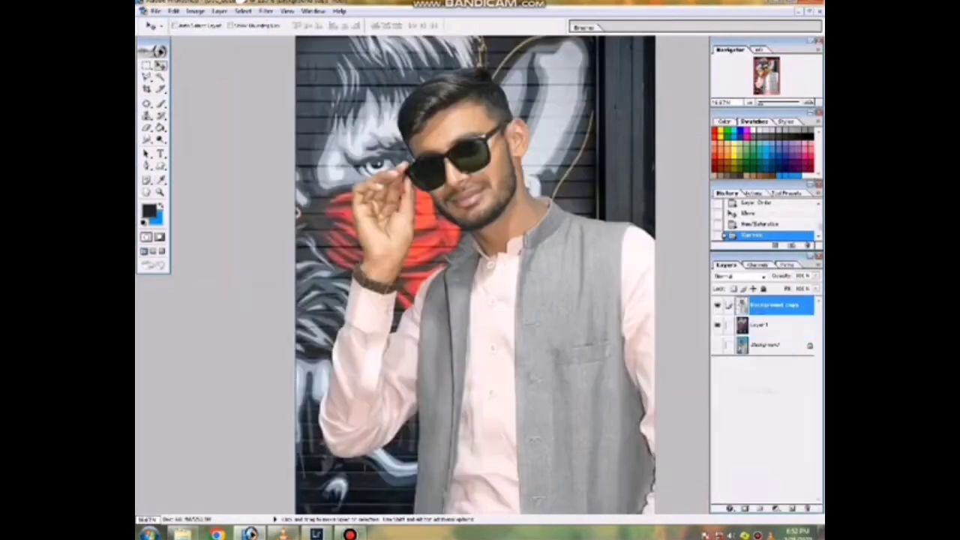
# Increase the drop shadow's Distance, Opacity and Spread, then apply it
pyautogui.moveTo(611, 415)
pyautogui.mouseDown()
pyautogui.moveTo(637, 414)
pyautogui.moveTo(629, 436)
pyautogui.mouseUp()
pyautogui.moveTo(649, 383); pyautogui.dragTo(657, 382)
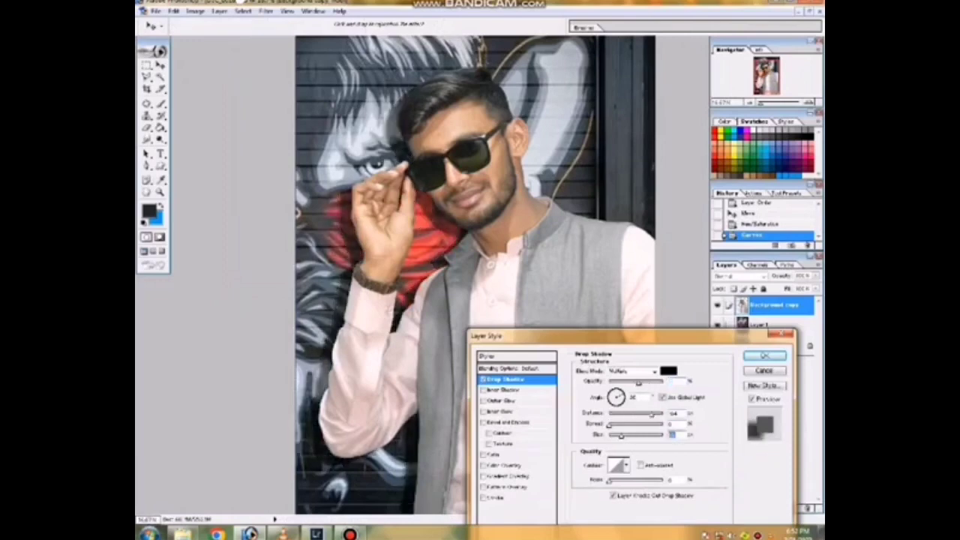
pyautogui.moveTo(609, 425); pyautogui.dragTo(622, 425)
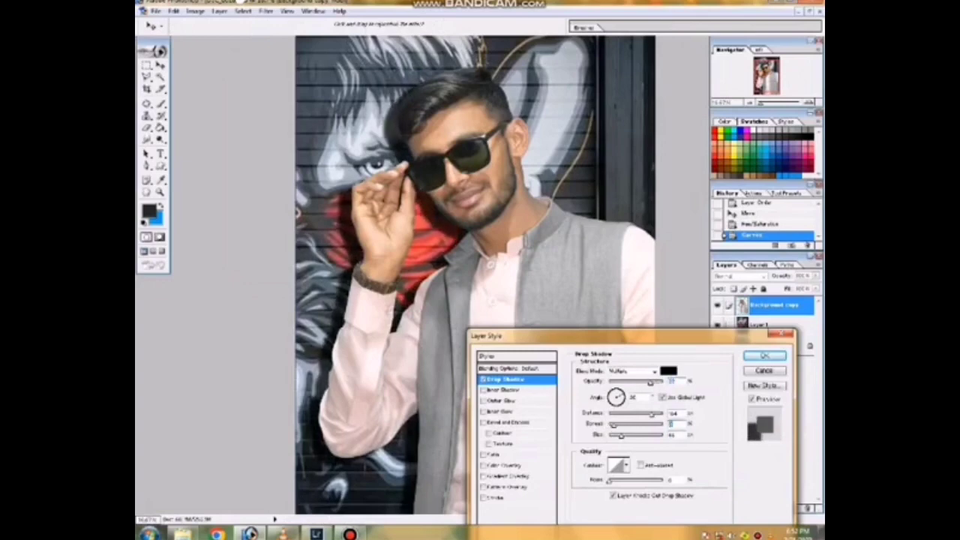
pyautogui.press('Return')
pyautogui.hotkey('ctrl', '-')
pyautogui.hotkey('ctrl', '-')
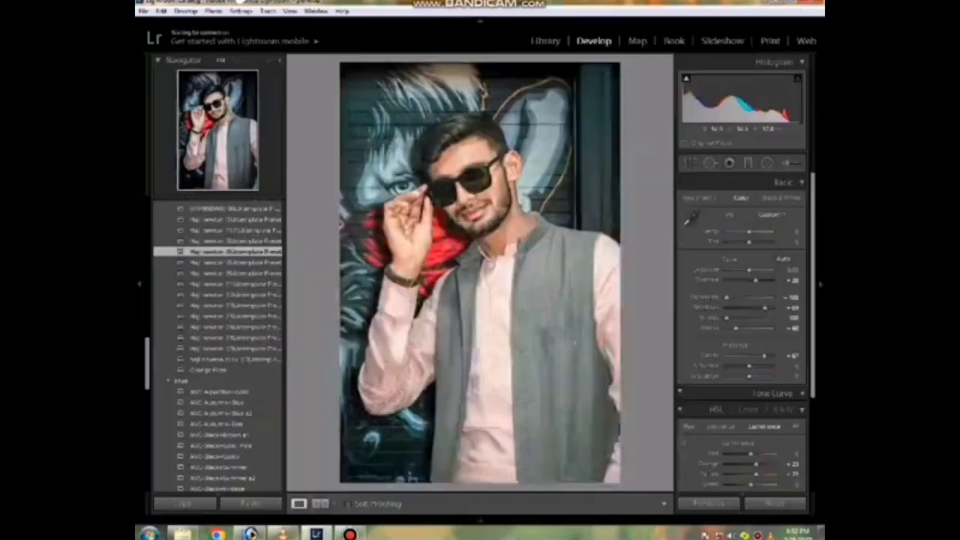
# Lift the Blacks, brighten the Whites and pull Highlights fully down to -100
pyautogui.click(518, 225)
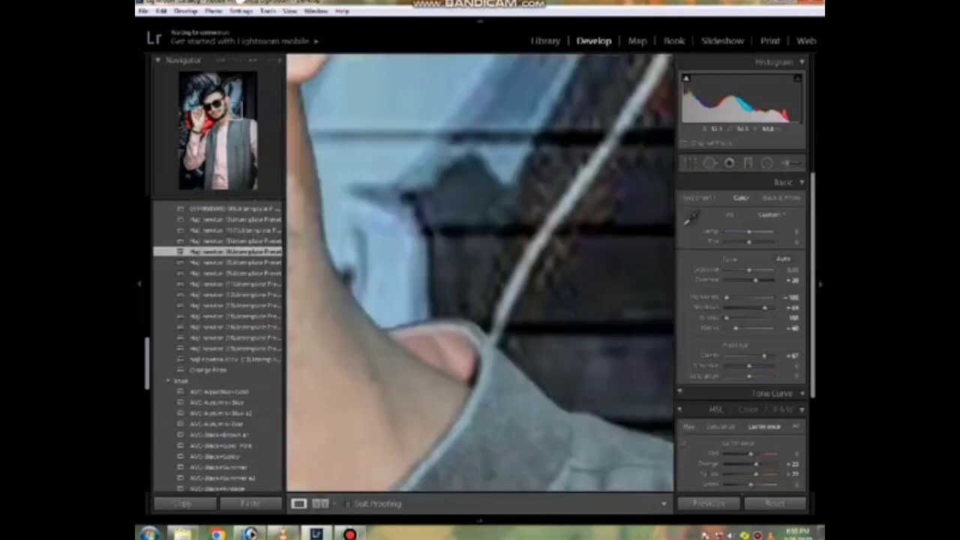
pyautogui.moveTo(480, 225); pyautogui.dragTo(525, 337)
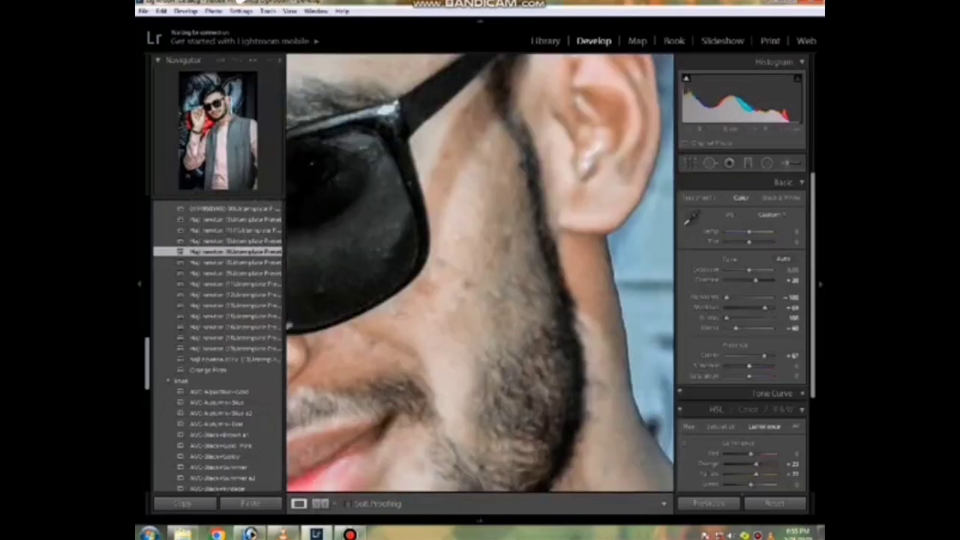
pyautogui.moveTo(735, 328); pyautogui.dragTo(751, 328)
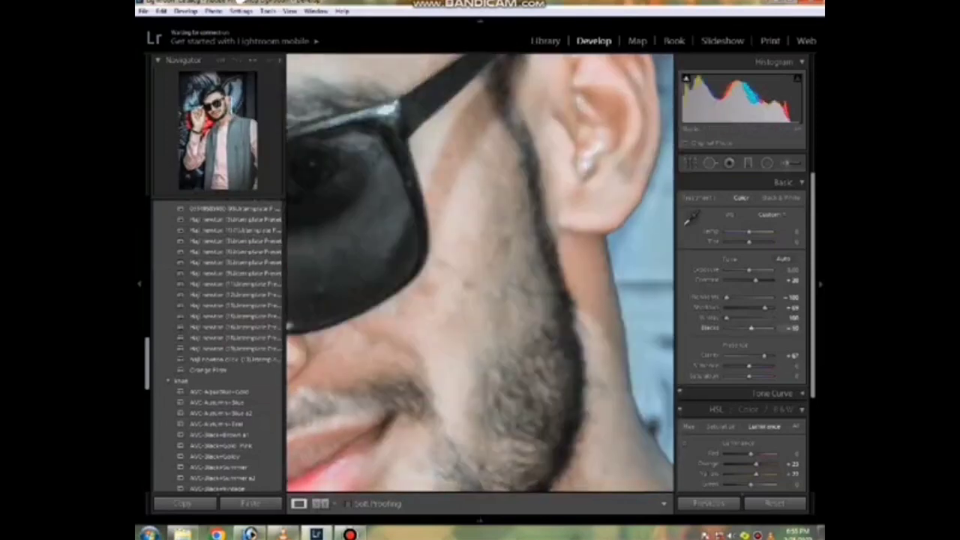
pyautogui.press('z')
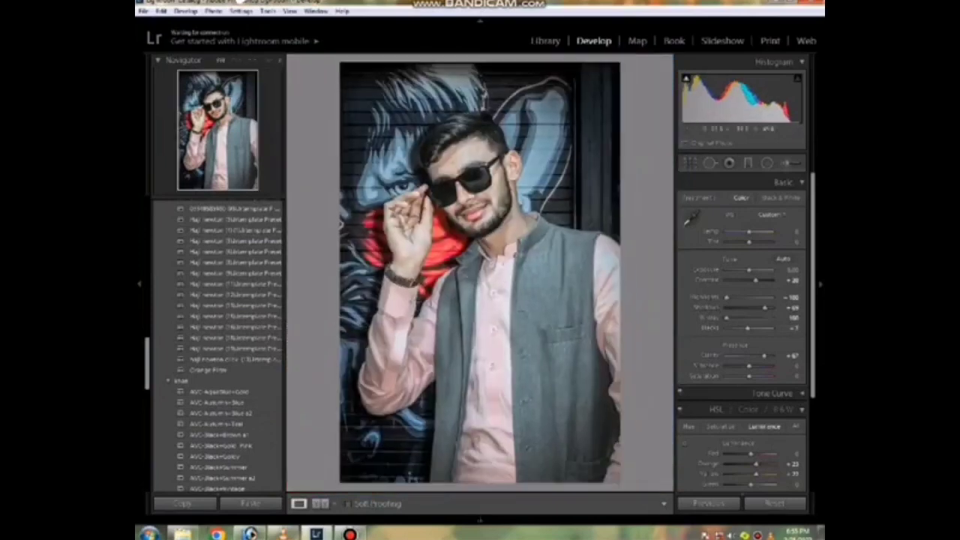
pyautogui.moveTo(727, 317)
pyautogui.mouseDown()
pyautogui.moveTo(735, 317)
pyautogui.moveTo(737, 297)
pyautogui.moveTo(726, 298)
pyautogui.mouseUp()
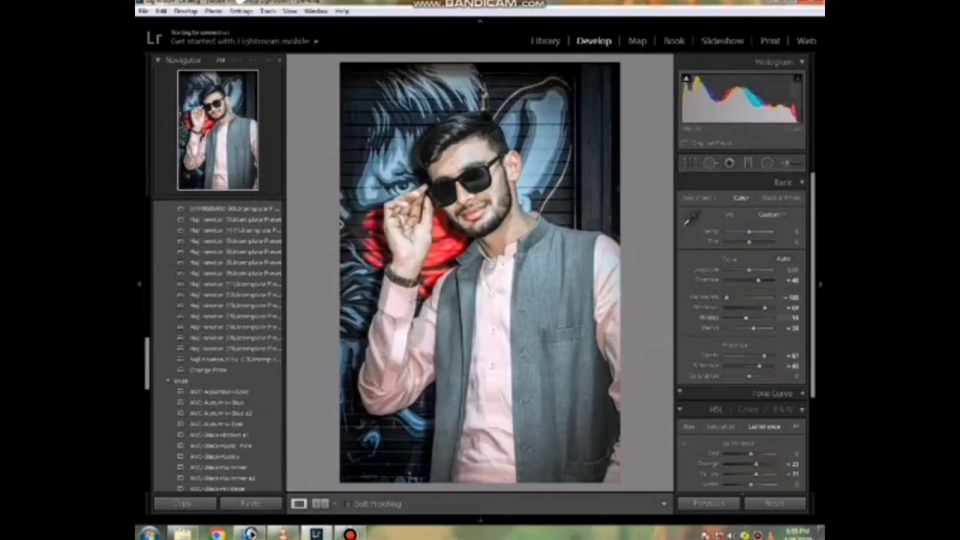
pyautogui.doubleClick(726, 298)
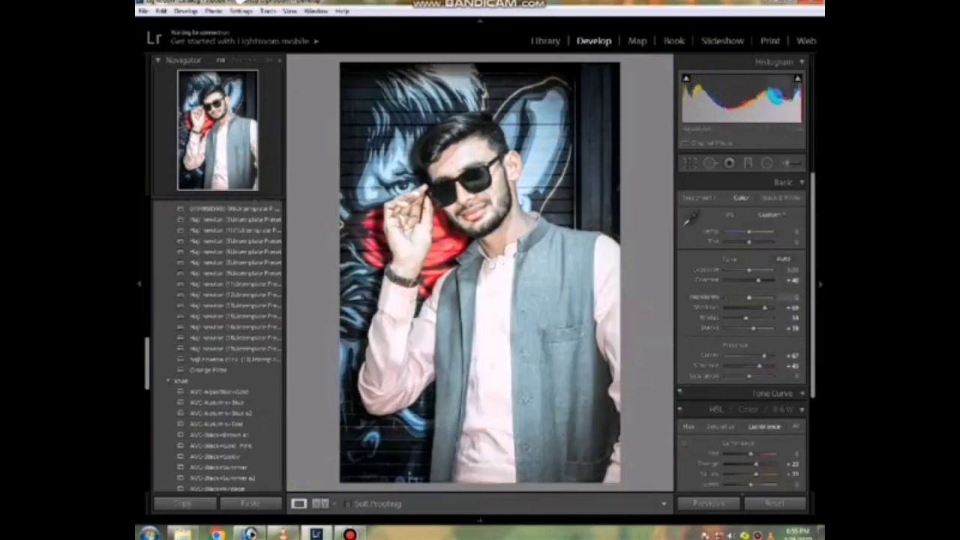
pyautogui.moveTo(749, 297); pyautogui.dragTo(727, 297)
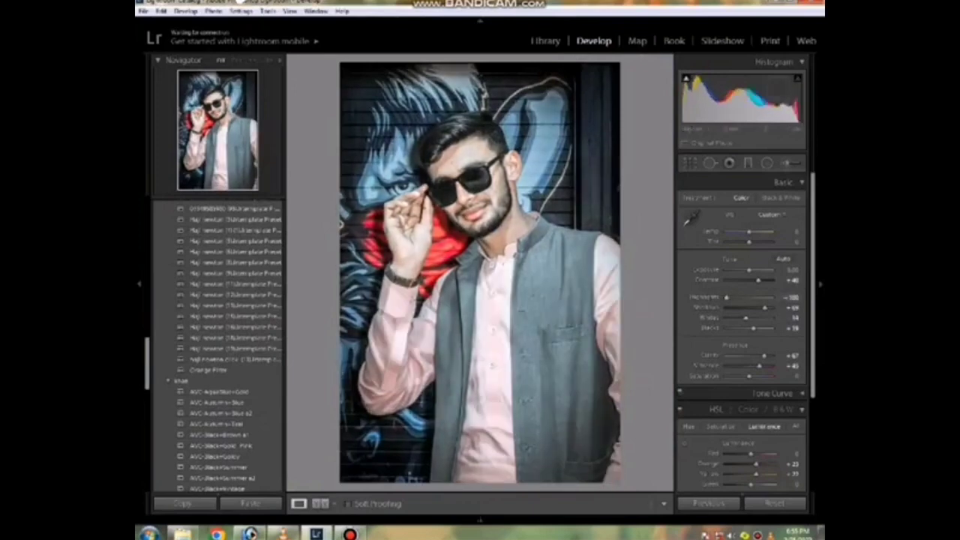
# Export the edited photo from the Library grid
pyautogui.press('g')
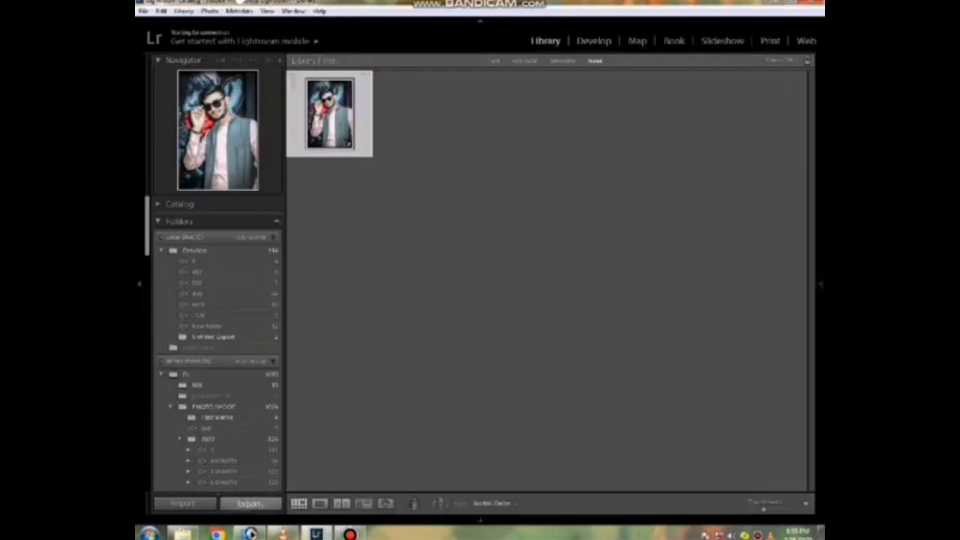
pyautogui.hotkey('ctrl', 'shift', 'e')
pyautogui.press('Return')
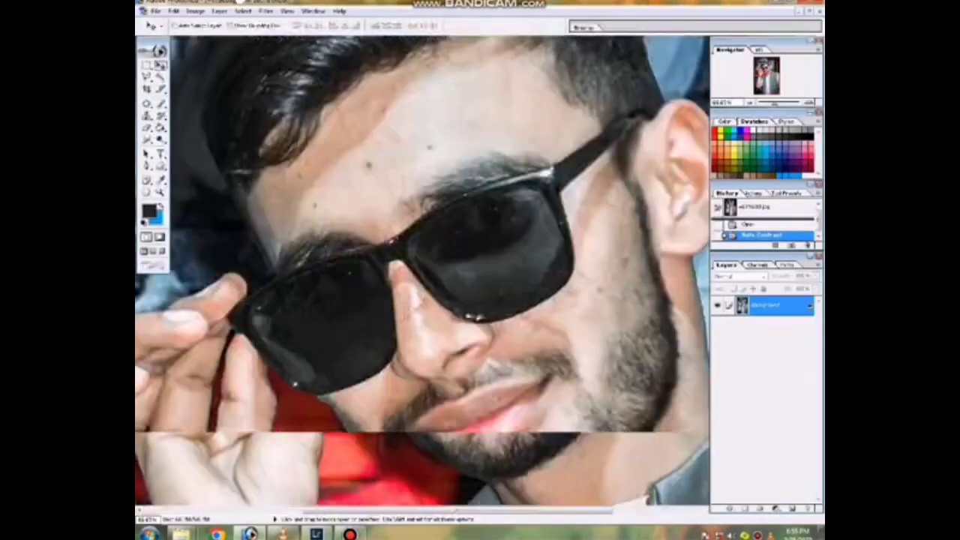
# Clone smooth skin over the cheek and its dark streak with the Clone Stamp
pyautogui.hotkey('ctrl', '+')
pyautogui.press('s')
pyautogui.scroll(3, 417, 227)
pyautogui.click(416, 226)
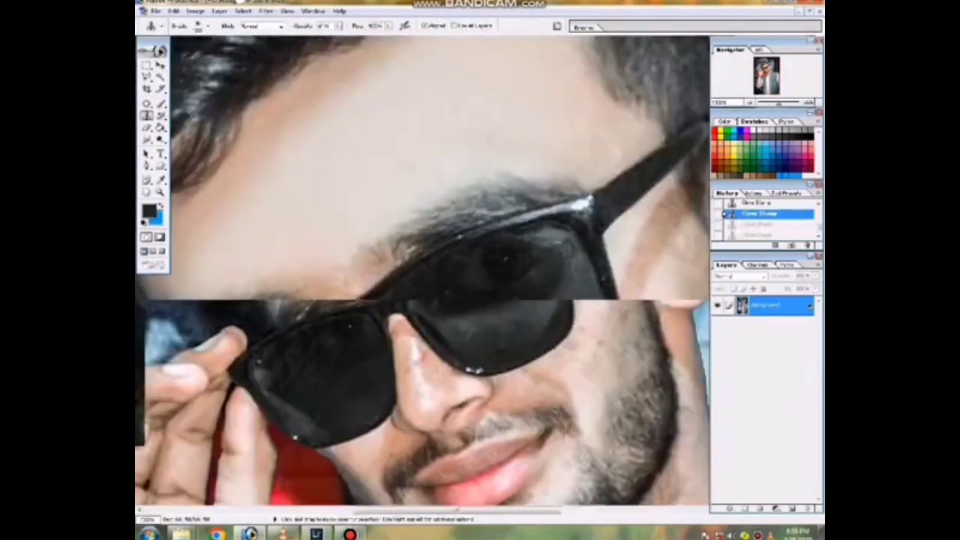
pyautogui.moveTo(457, 187); pyautogui.dragTo(465, 139)
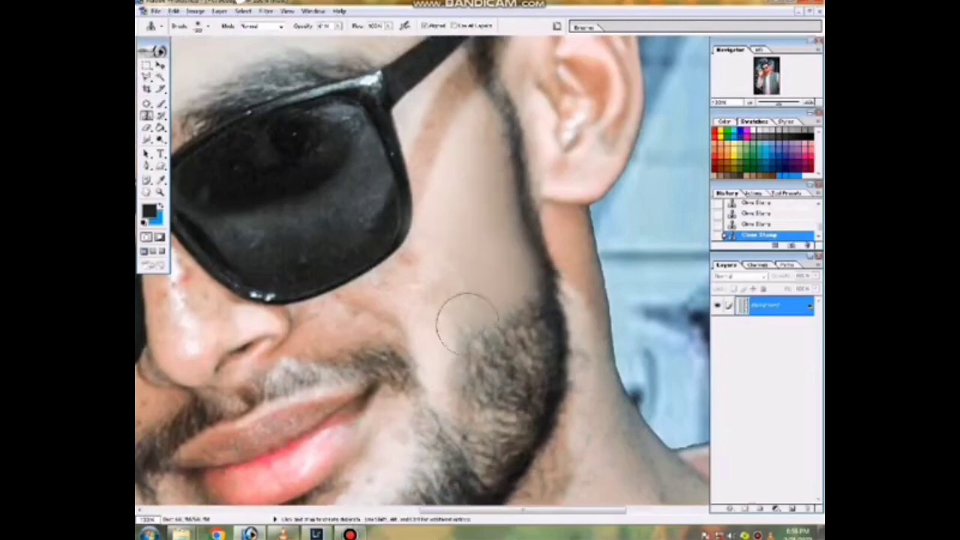
pyautogui.moveTo(453, 330); pyautogui.dragTo(492, 271)
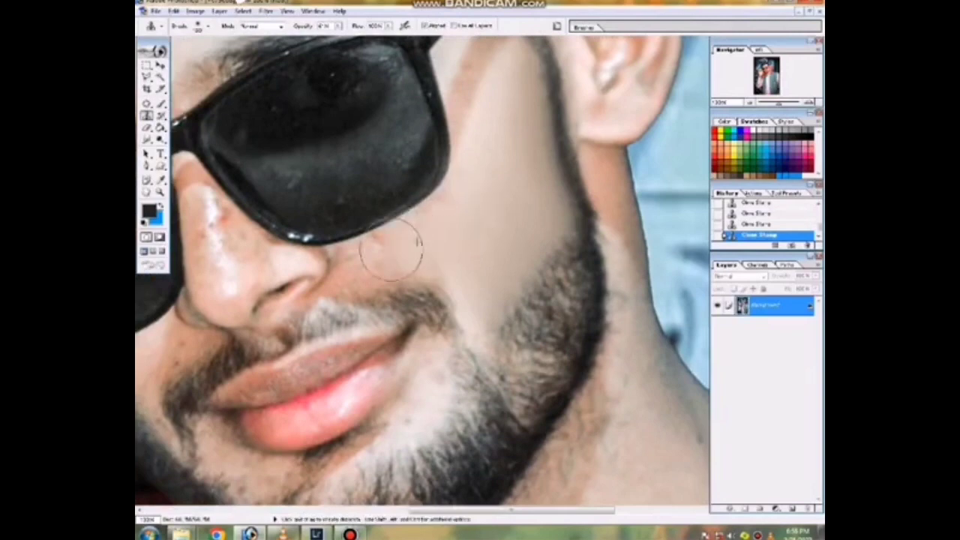
pyautogui.scroll(2, 367, 259)
pyautogui.scroll(2, 438, 252)
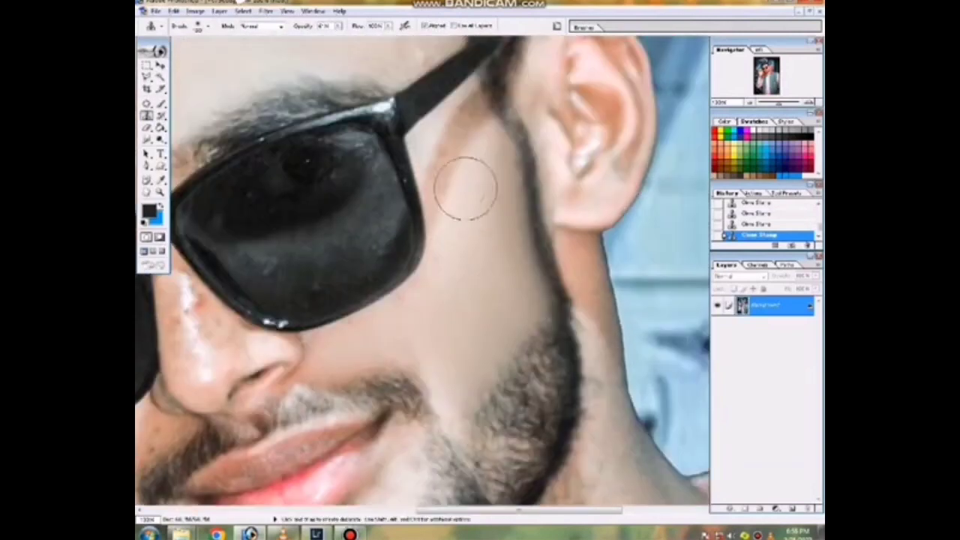
pyautogui.moveTo(458, 180); pyautogui.dragTo(448, 149)
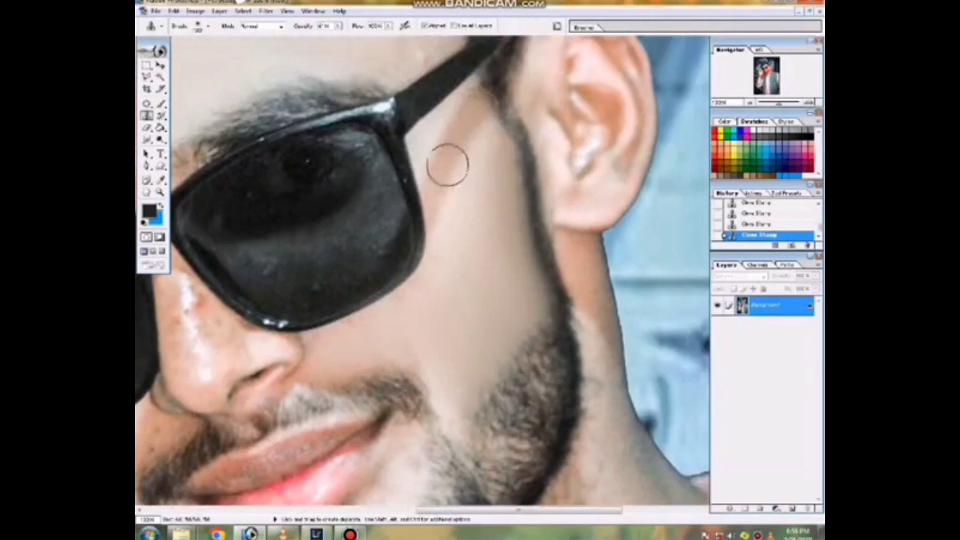
# Clone clean skin over the dark streaks on the neck
pyautogui.hotkey('ctrl', '0')
pyautogui.hotkey('ctrl', '-')
pyautogui.hotkey('ctrl', '+')
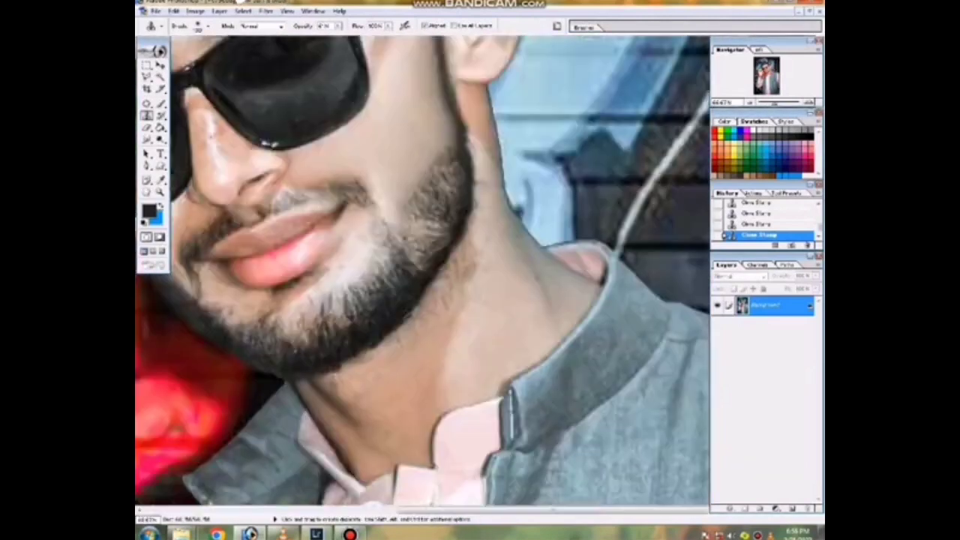
pyautogui.moveTo(483, 252)
pyautogui.mouseDown()
pyautogui.moveTo(440, 317)
pyautogui.moveTo(473, 259)
pyautogui.moveTo(417, 390)
pyautogui.mouseUp()
pyautogui.scroll(-1, 418, 391)
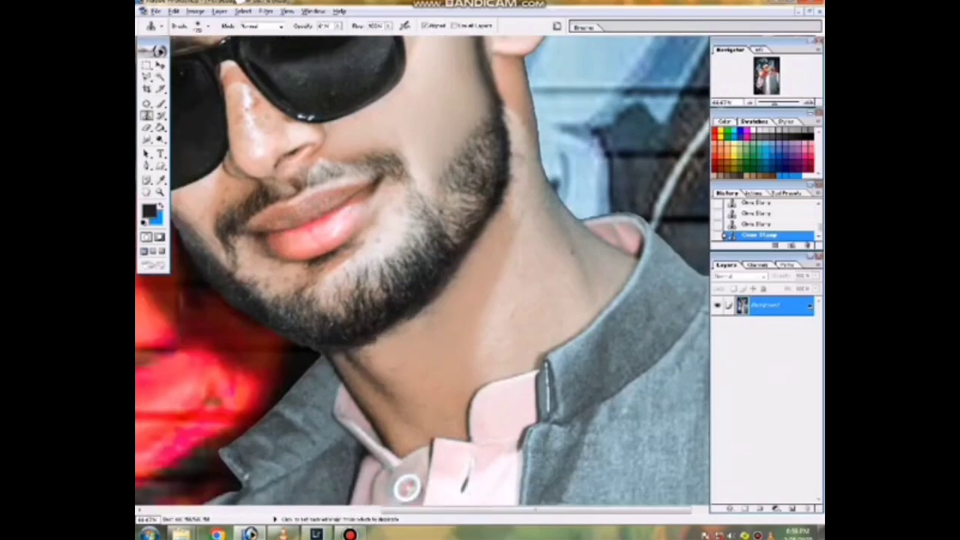
pyautogui.moveTo(391, 367); pyautogui.dragTo(376, 412)
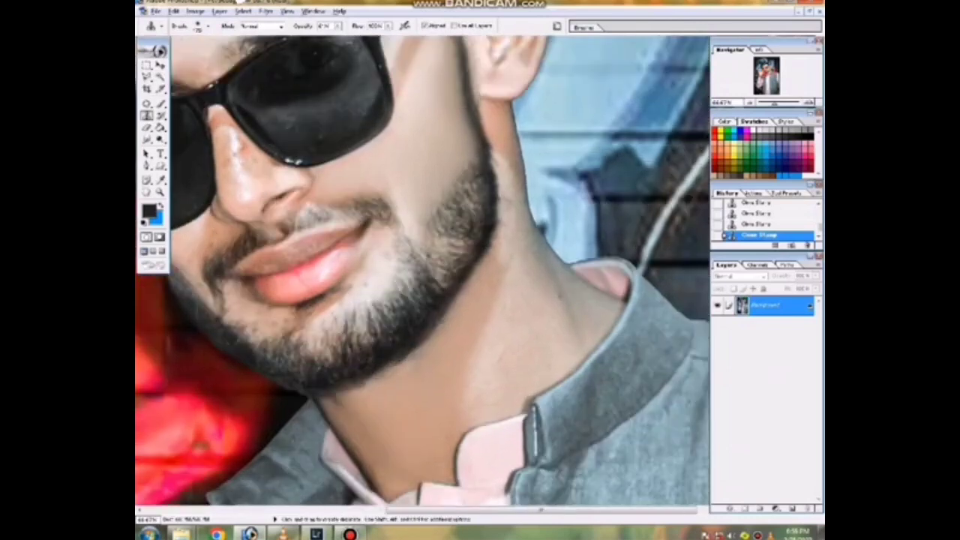
pyautogui.scroll(-1, 517, 344)
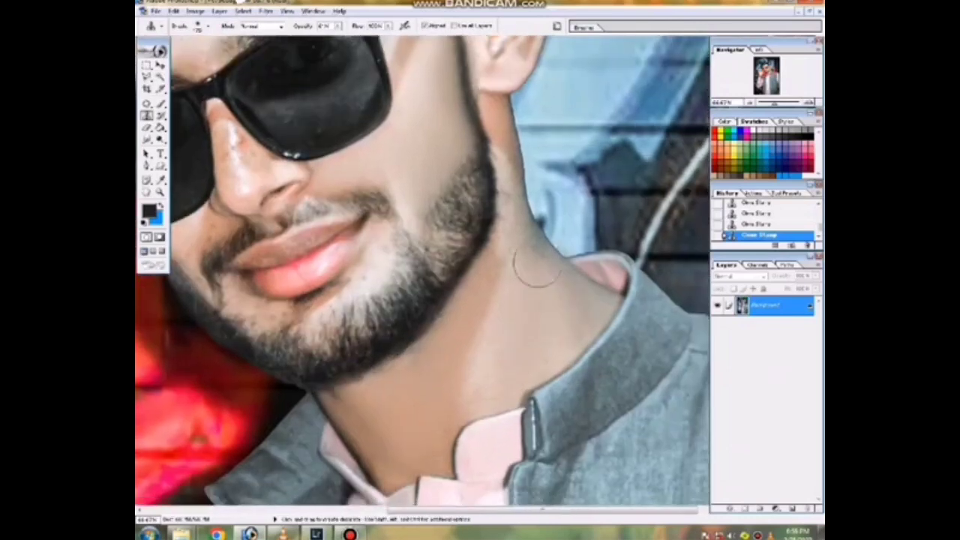
pyautogui.scroll(1, 504, 229)
pyautogui.scroll(3, 501, 202)
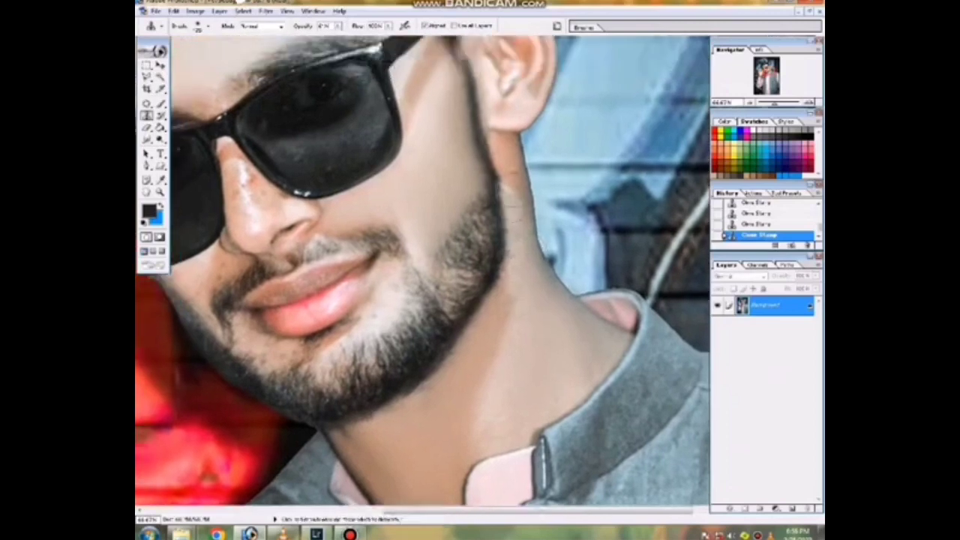
pyautogui.hotkey('ctrl', '0')
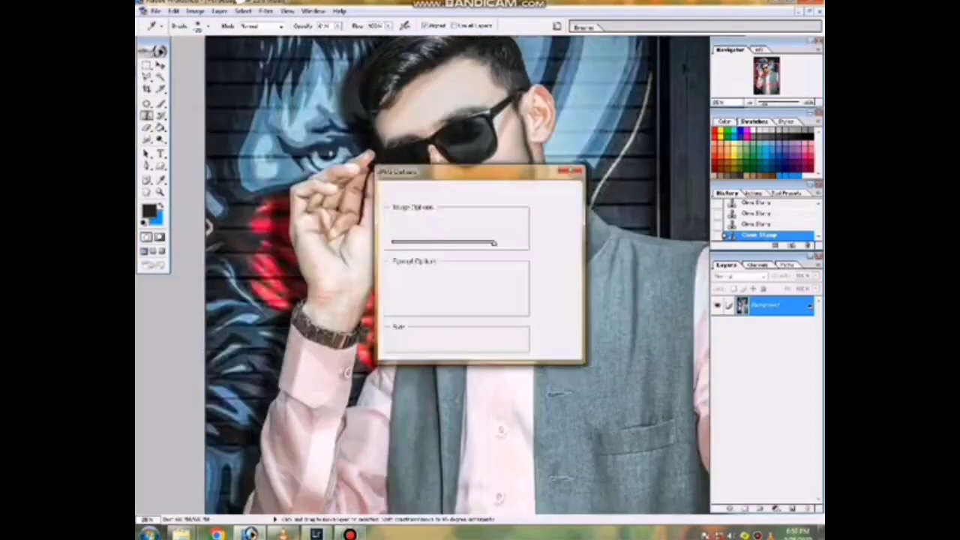
pyautogui.scroll(3, 450, 300)
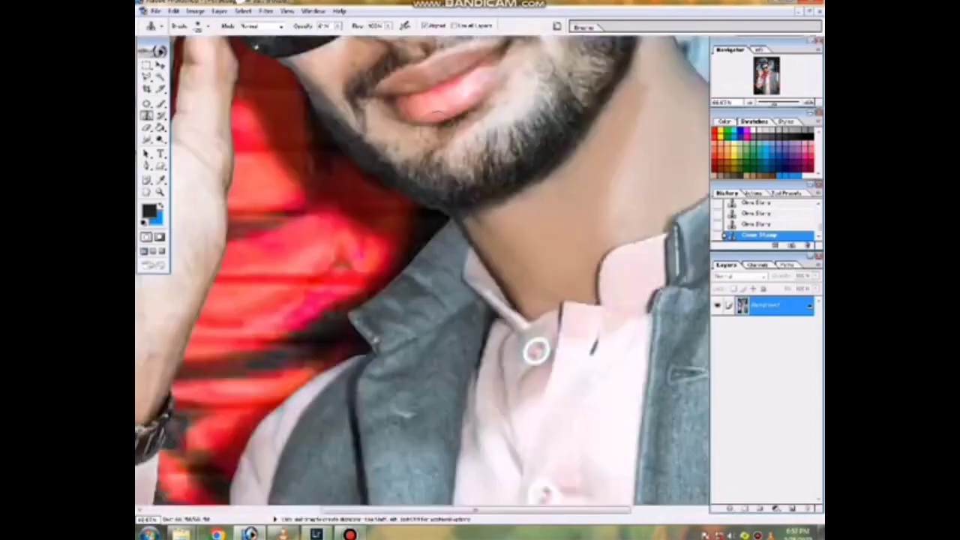
pyautogui.scroll(2, 514, 188)
pyautogui.scroll(2, 525, 218)
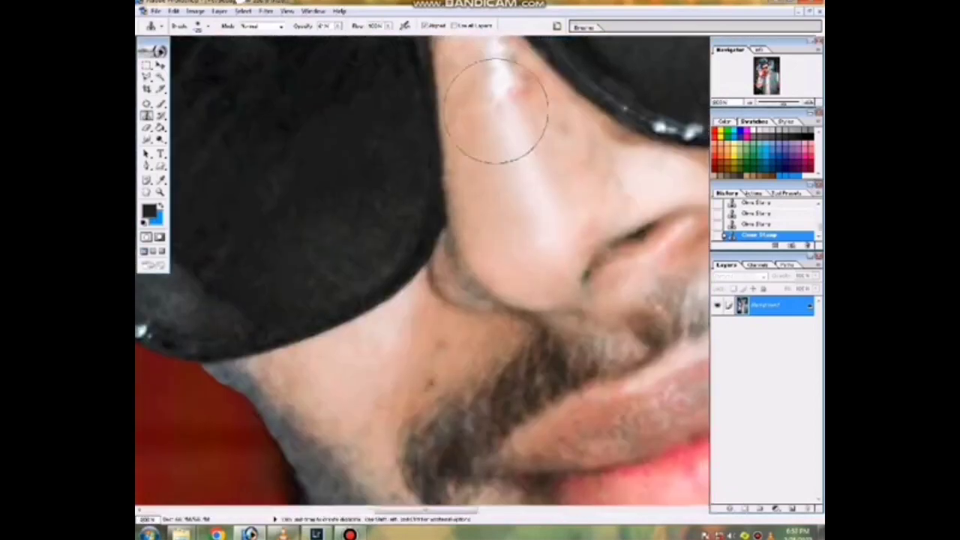
pyautogui.scroll(1, 504, 107)
pyautogui.scroll(-5, 576, 253)
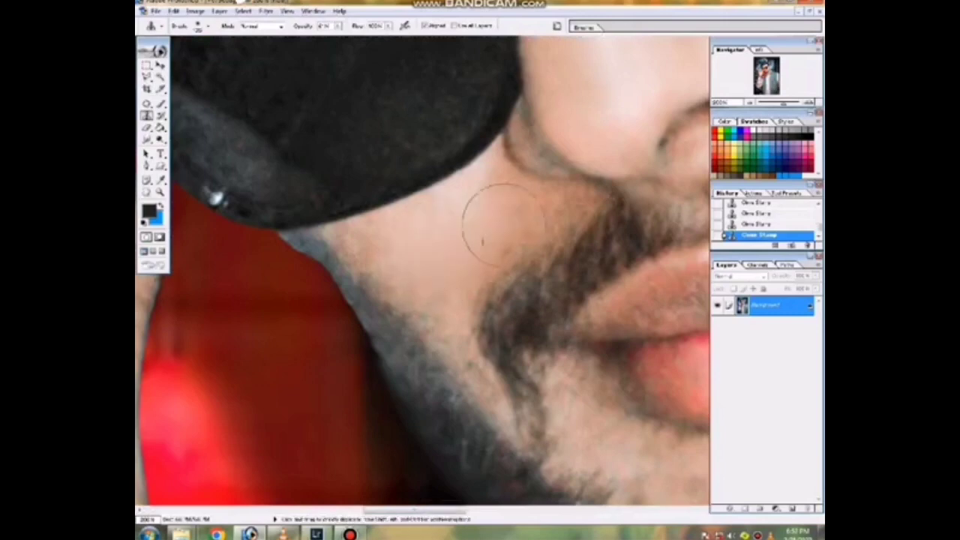
pyautogui.scroll(-1, 502, 225)
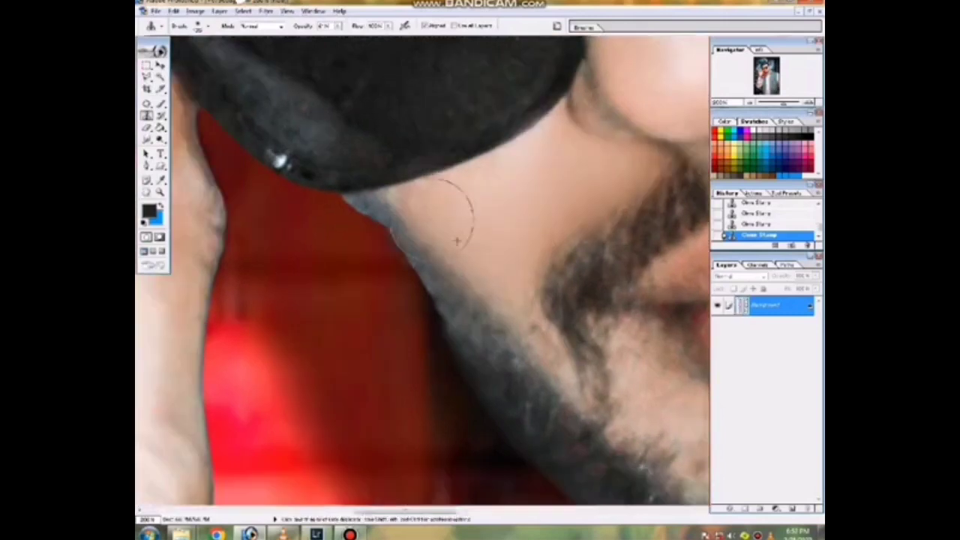
pyautogui.scroll(-1, 518, 278)
pyautogui.scroll(5, 421, 270)
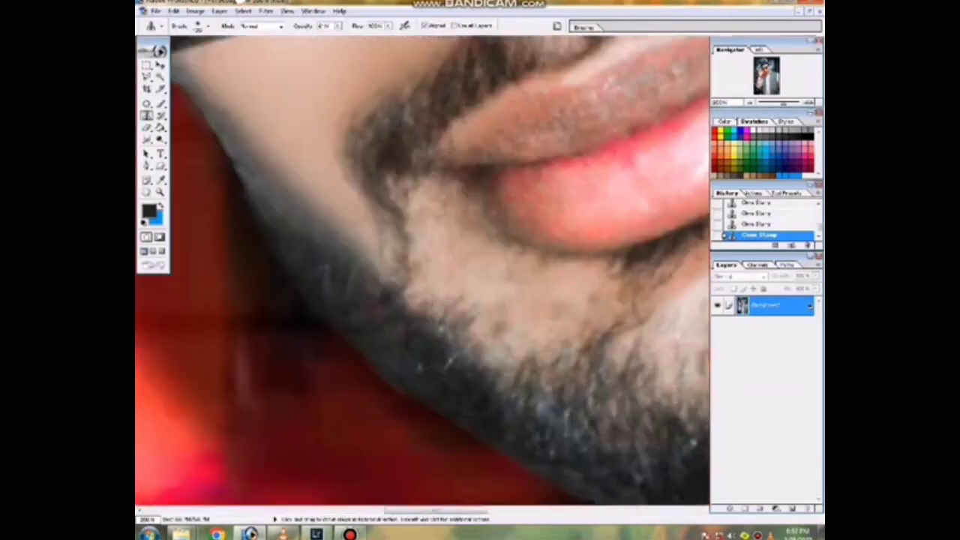
# Clone a smooth skin patch over the chin beard below the lips
pyautogui.moveTo(527, 273)
pyautogui.mouseDown()
pyautogui.moveTo(442, 275)
pyautogui.moveTo(376, 178)
pyautogui.mouseUp()
pyautogui.scroll(-4, 428, 235)
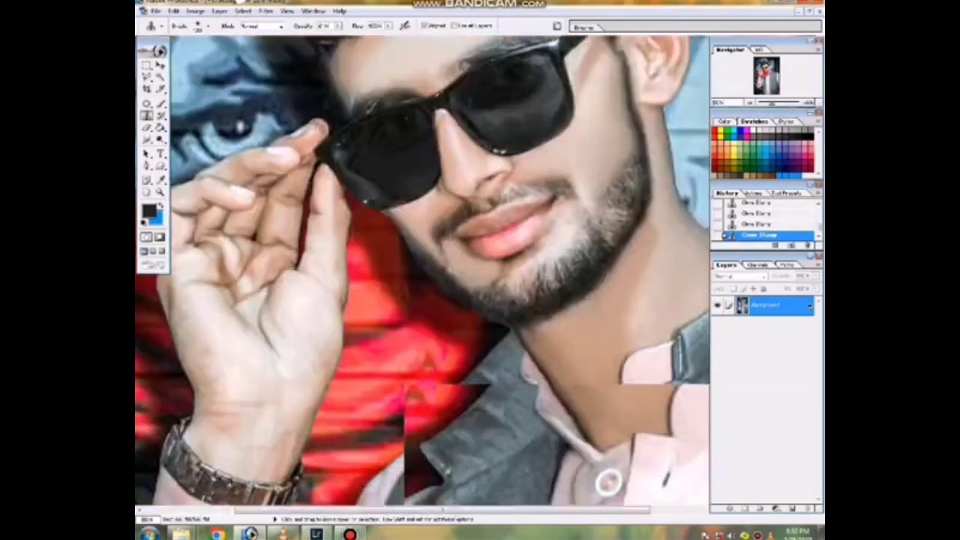
pyautogui.scroll(4, 427, 235)
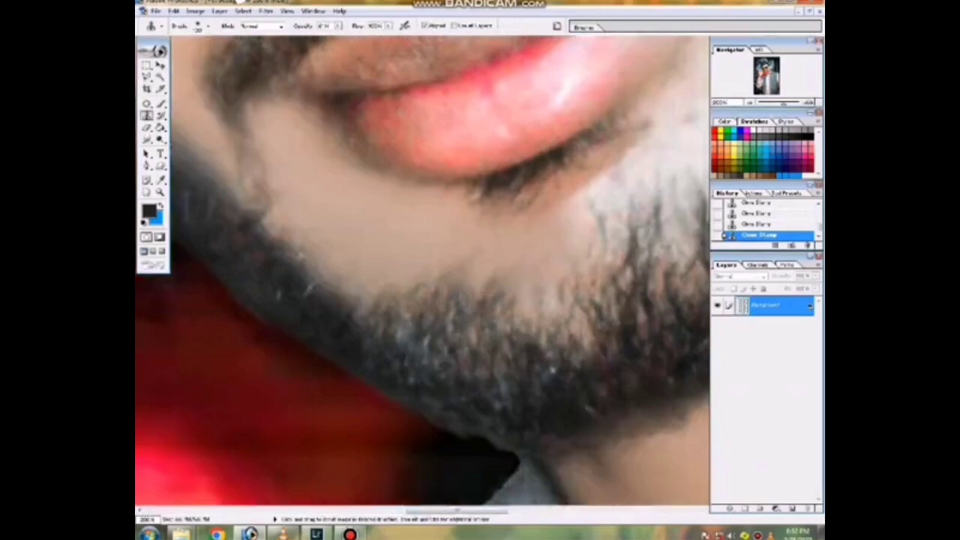
pyautogui.scroll(2, 525, 248)
pyautogui.moveTo(543, 160); pyautogui.dragTo(458, 262)
pyautogui.scroll(2, 570, 162)
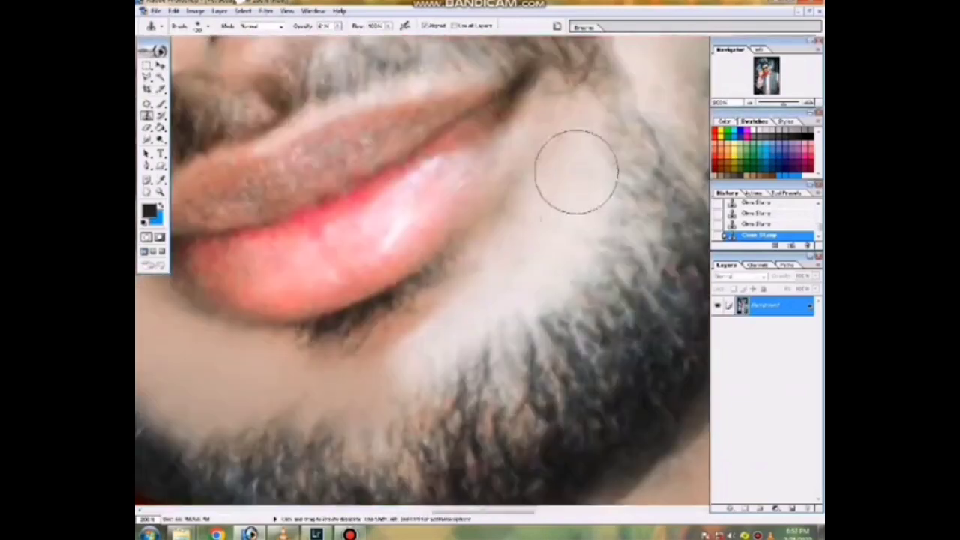
pyautogui.scroll(-3, 570, 161)
pyautogui.scroll(3, 570, 162)
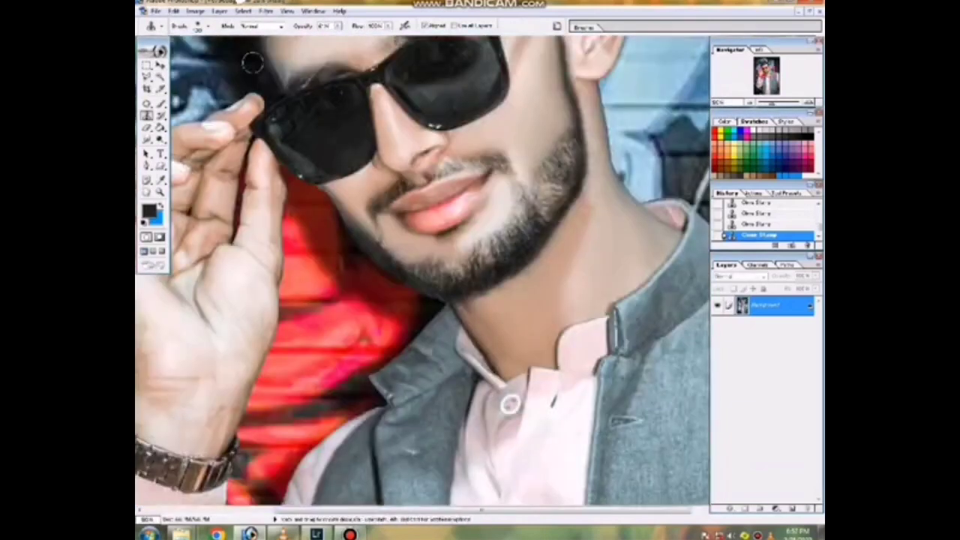
pyautogui.scroll(-2, 511, 406)
# Dodge to lighten the neck above the collar and the raised hand
pyautogui.press('o')
pyautogui.moveTo(496, 308)
pyautogui.mouseDown()
pyautogui.moveTo(512, 321)
pyautogui.moveTo(533, 278)
pyautogui.mouseUp()
pyautogui.moveTo(533, 278); pyautogui.dragTo(525, 330)
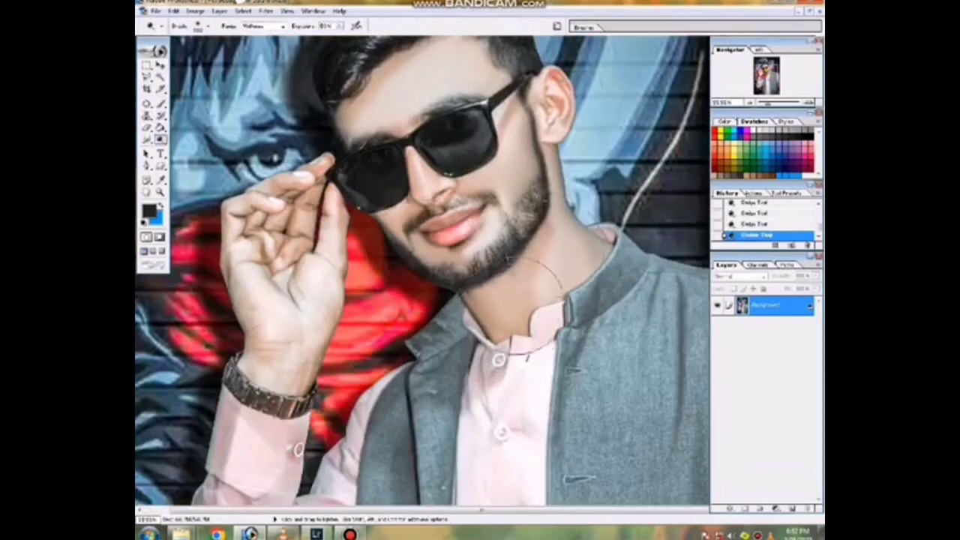
pyautogui.scroll(-2, 525, 337)
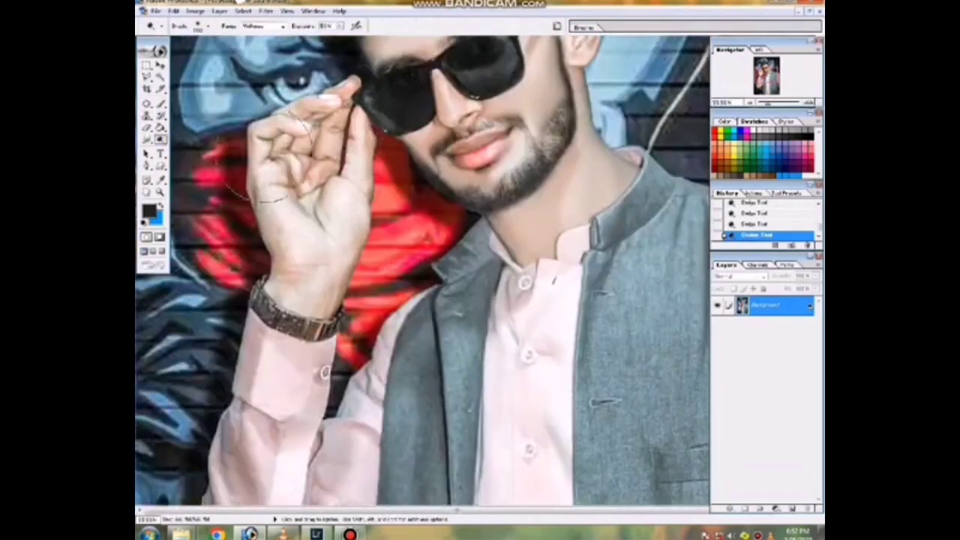
pyautogui.moveTo(278, 240); pyautogui.dragTo(315, 181)
pyautogui.scroll(2, 480, 150)
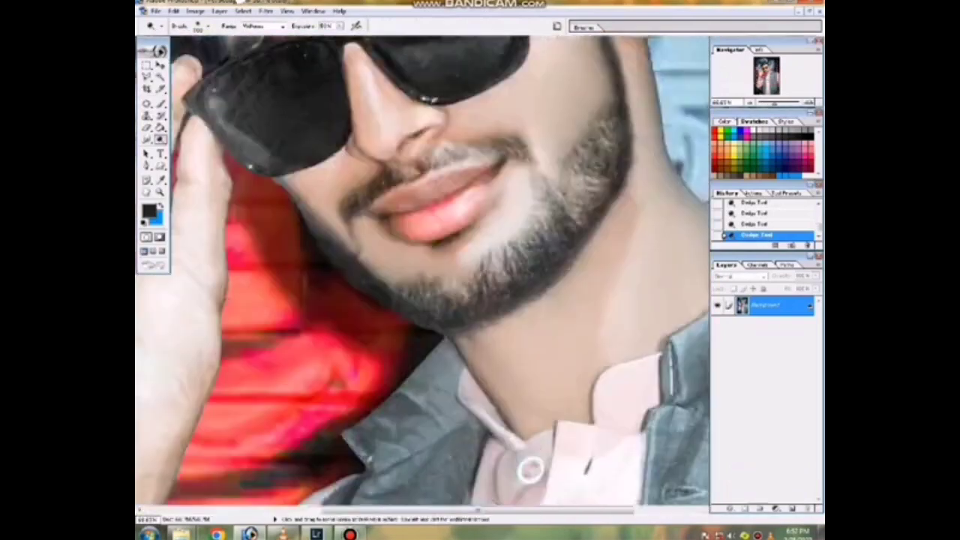
pyautogui.scroll(3, 436, 270)
# Paint a red tint onto the lower lip with the Brush
pyautogui.press('b')
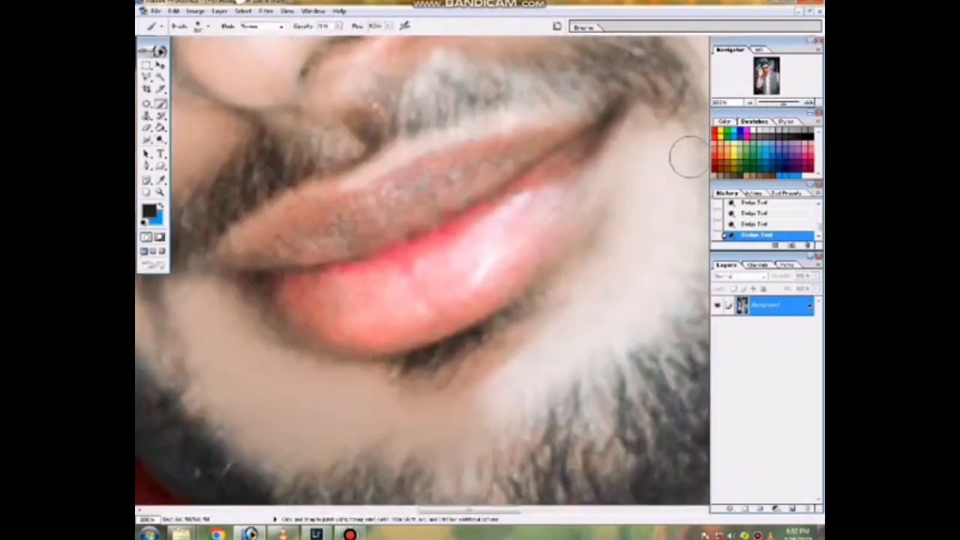
pyautogui.click(717, 133)
pyautogui.scroll(-3, 454, 178)
pyautogui.moveTo(497, 230); pyautogui.dragTo(460, 274)
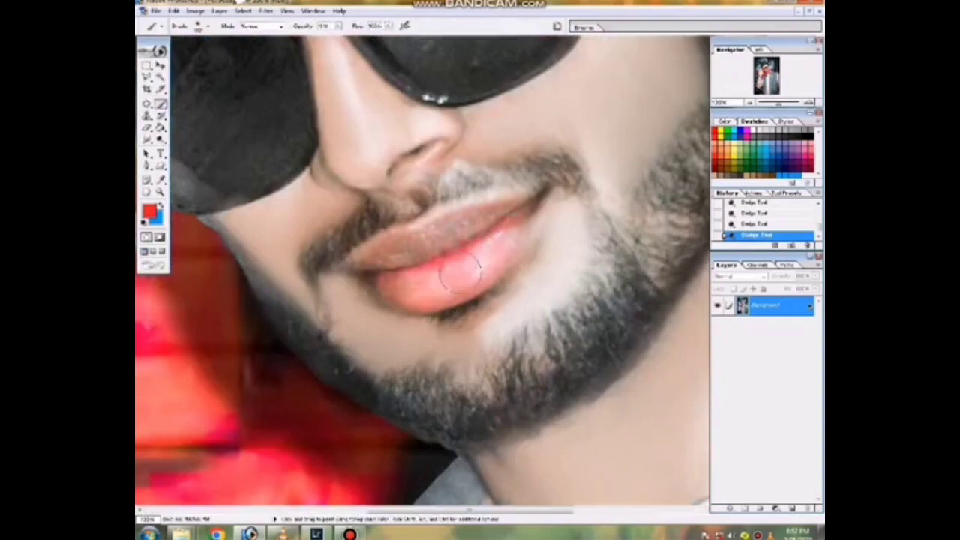
pyautogui.scroll(-2, 449, 228)
pyautogui.scroll(-2, 450, 229)
pyautogui.scroll(-1, 450, 229)
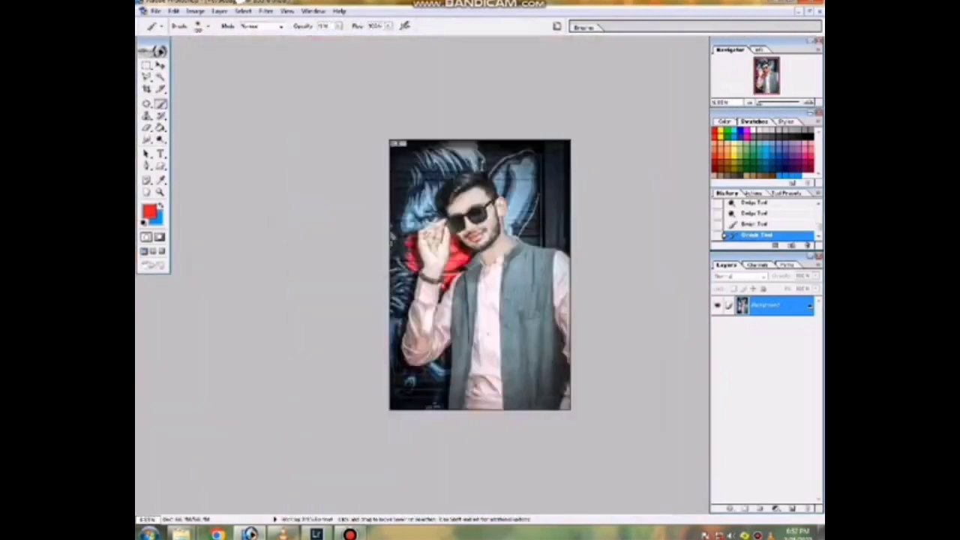
# Lighten the photo slightly with a raised Curves adjustment
pyautogui.scroll(3, 481, 270)
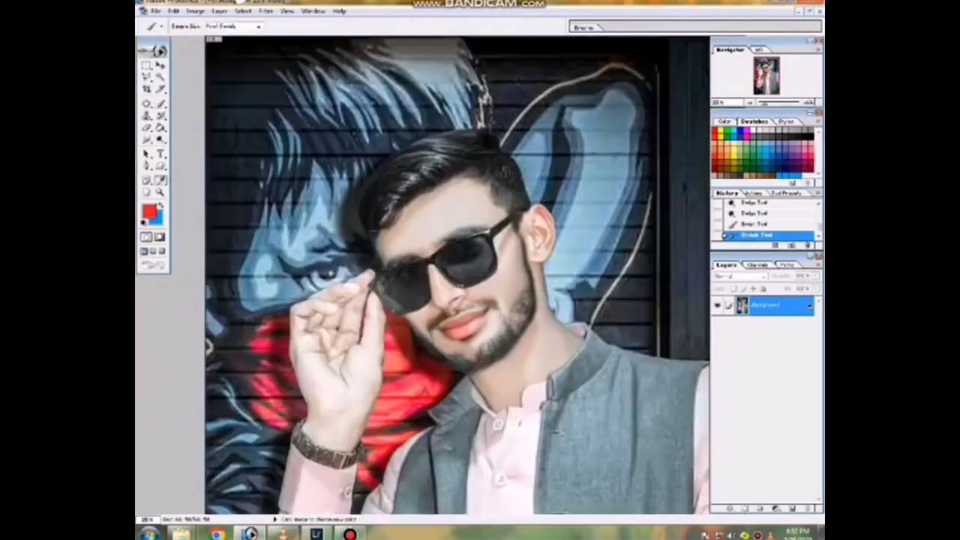
pyautogui.hotkey('ctrl', 'm')
pyautogui.moveTo(676, 340); pyautogui.dragTo(676, 337)
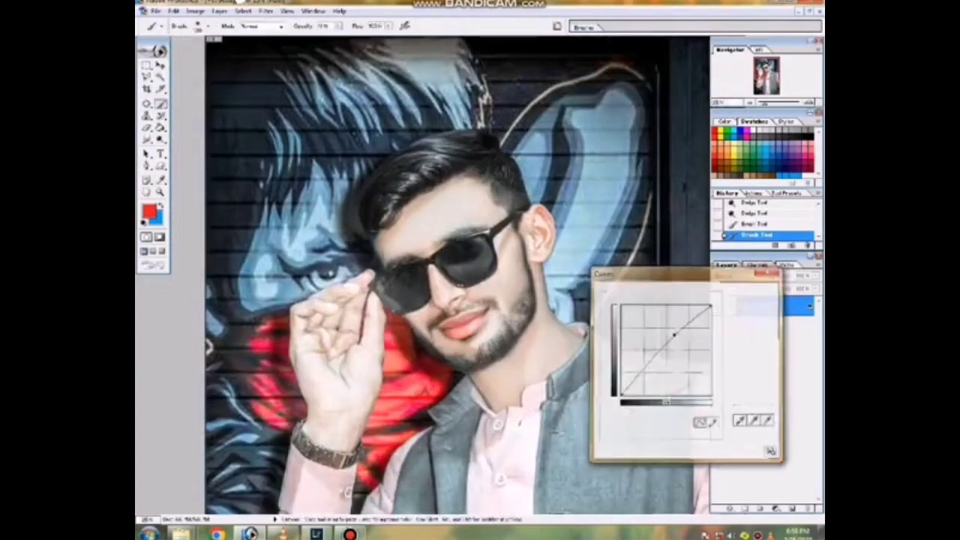
pyautogui.press('Return')
pyautogui.scroll(2, 421, 225)
pyautogui.scroll(1, 421, 225)
# Darken the sunglasses lenses with the Burn tool
pyautogui.press('o')
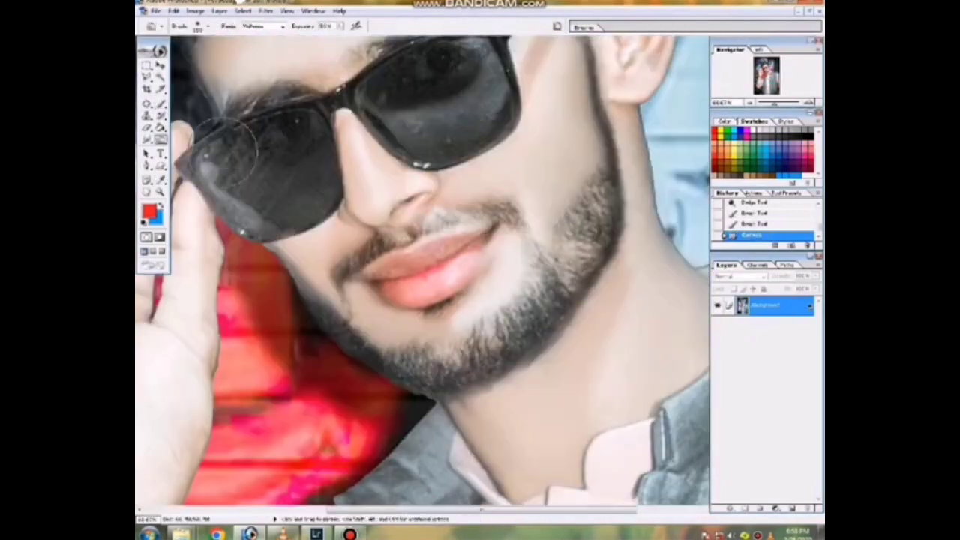
pyautogui.moveTo(286, 150)
pyautogui.mouseDown()
pyautogui.moveTo(232, 166)
pyautogui.moveTo(471, 113)
pyautogui.mouseUp()
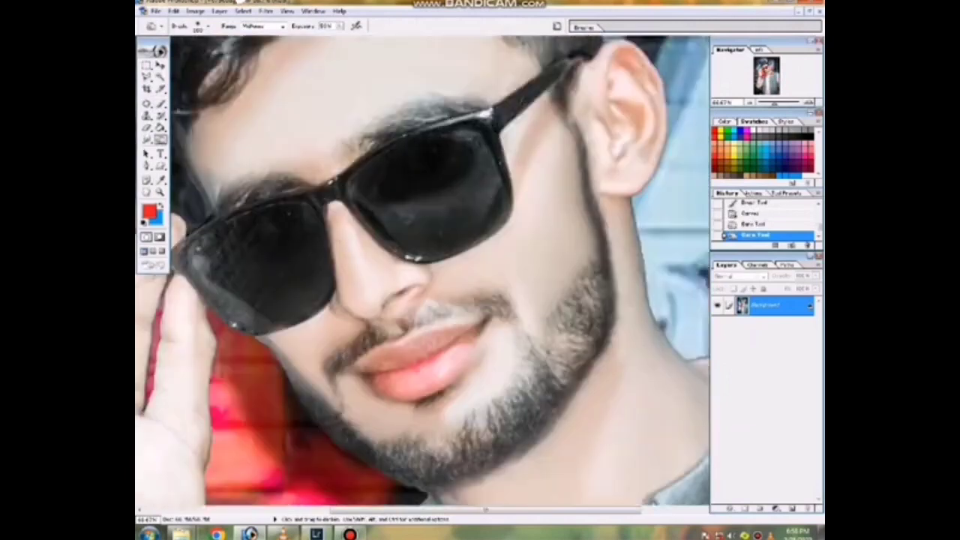
pyautogui.moveTo(354, 203); pyautogui.dragTo(333, 203)
pyautogui.hotkey('ctrl', '0')
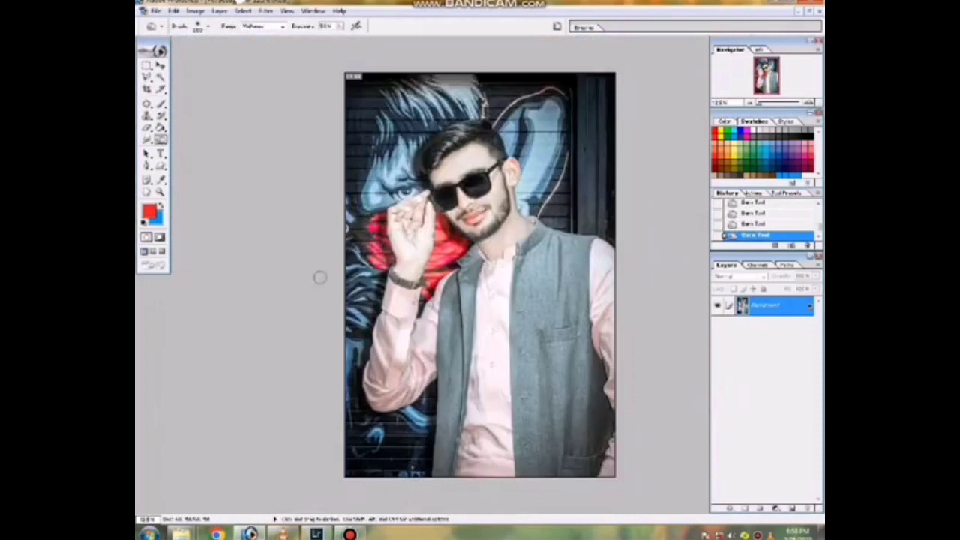
pyautogui.hotkey('ctrl', '+')
# Apply Image with the Red channel in Multiply blending and a mask enabled
pyautogui.click(194, 11)
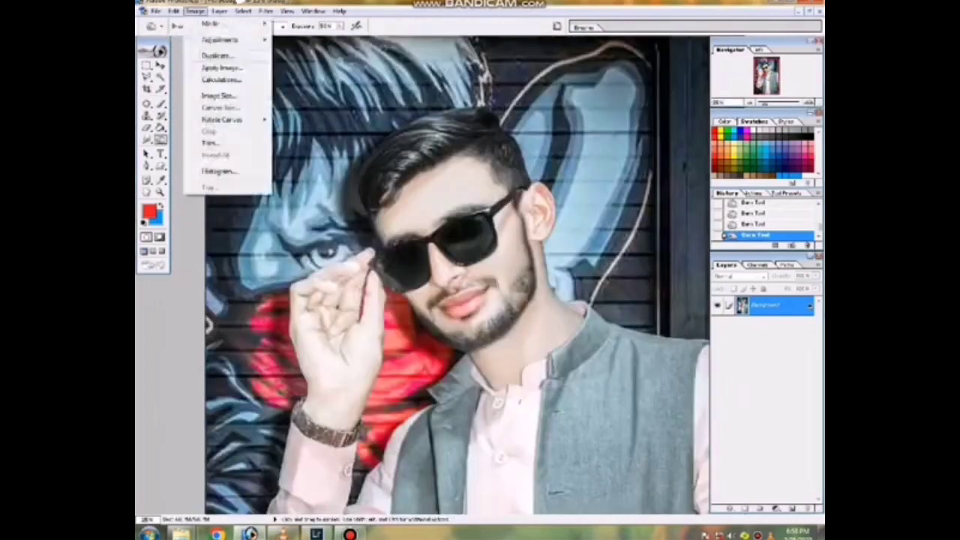
pyautogui.click(215, 67)
pyautogui.click(587, 273)
pyautogui.click(696, 195)
pyautogui.click(615, 214)
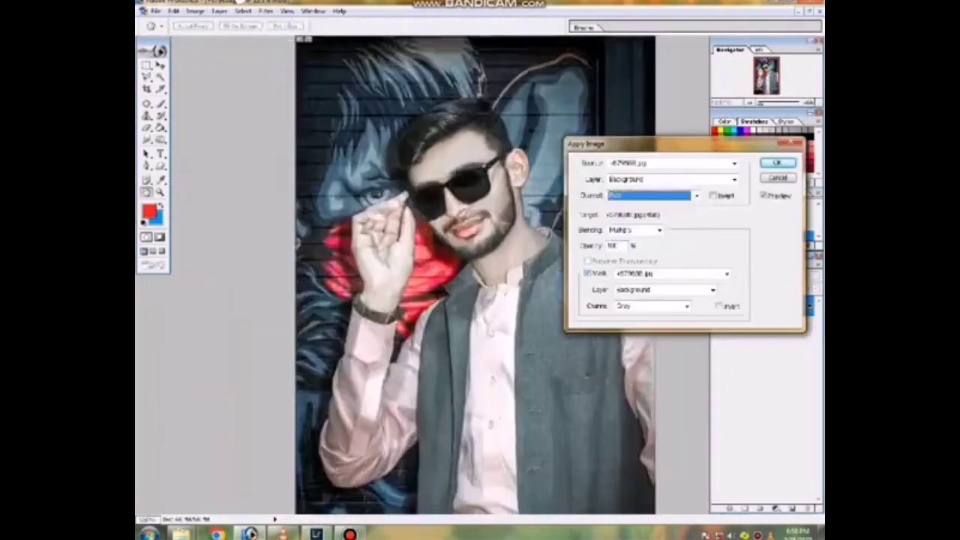
pyautogui.hotkey('ctrl', '-')
pyautogui.click(686, 306)
pyautogui.click(617, 325)
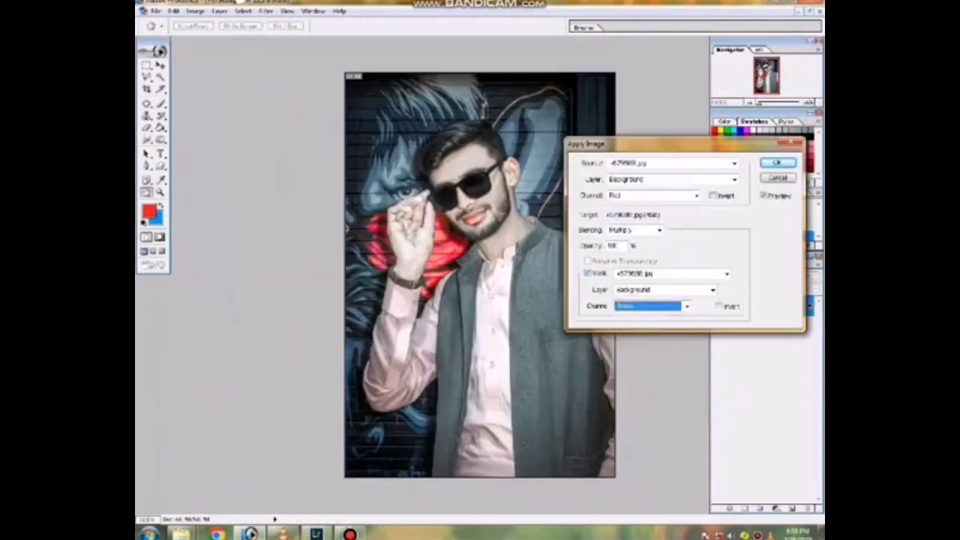
pyautogui.press('Return')
pyautogui.hotkey('ctrl', '+')
pyautogui.hotkey('ctrl', '+')
# Brighten the result with a slightly raised Curves adjustment
pyautogui.hotkey('ctrl', '-')
pyautogui.hotkey('ctrl', '-')
pyautogui.hotkey('ctrl', 'm')
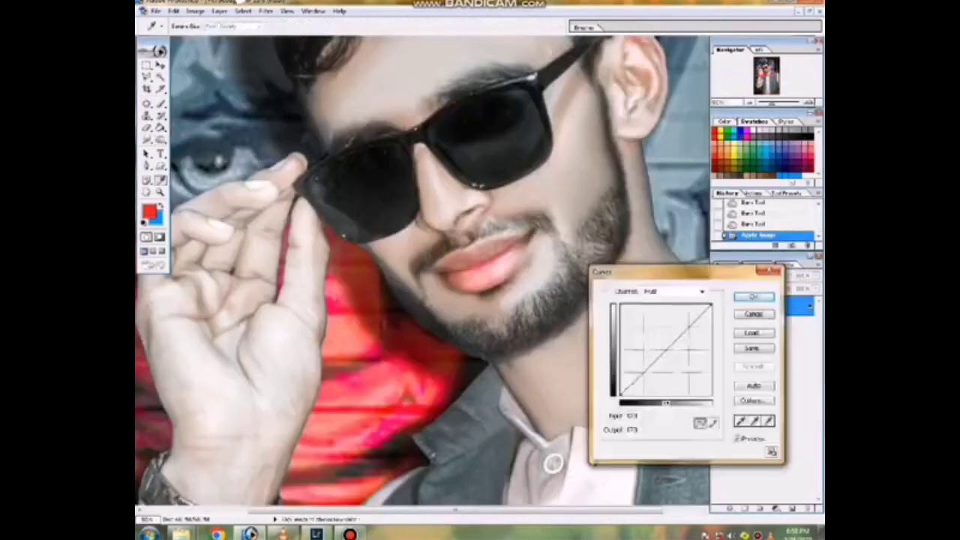
pyautogui.moveTo(663, 350); pyautogui.dragTo(673, 337)
pyautogui.press('Return')
pyautogui.hotkey('ctrl', '+')
pyautogui.hotkey('ctrl', '-')
pyautogui.hotkey('ctrl', '-')
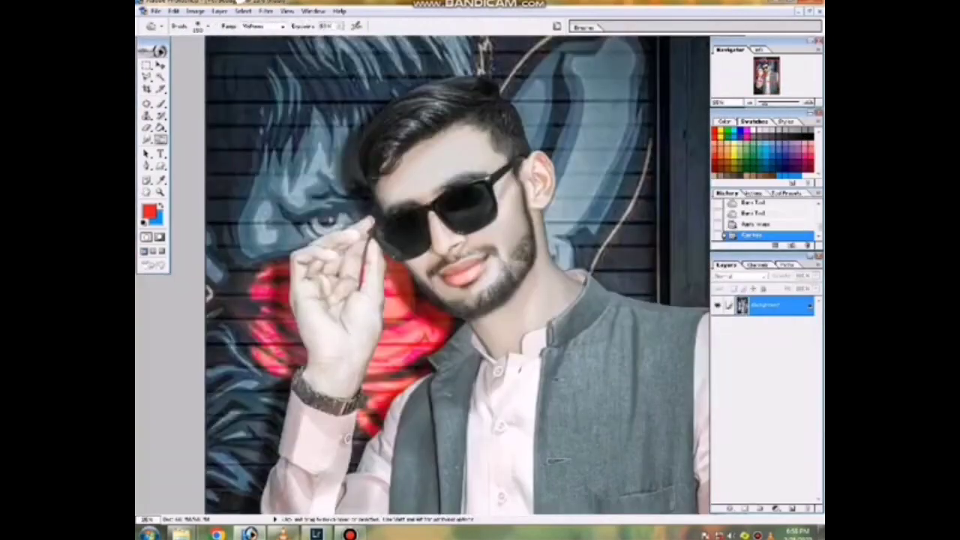
# Apply Imagenomic Portraiture with Medium smoothing and Brightness -2 to the portrait
pyautogui.click(265, 10)
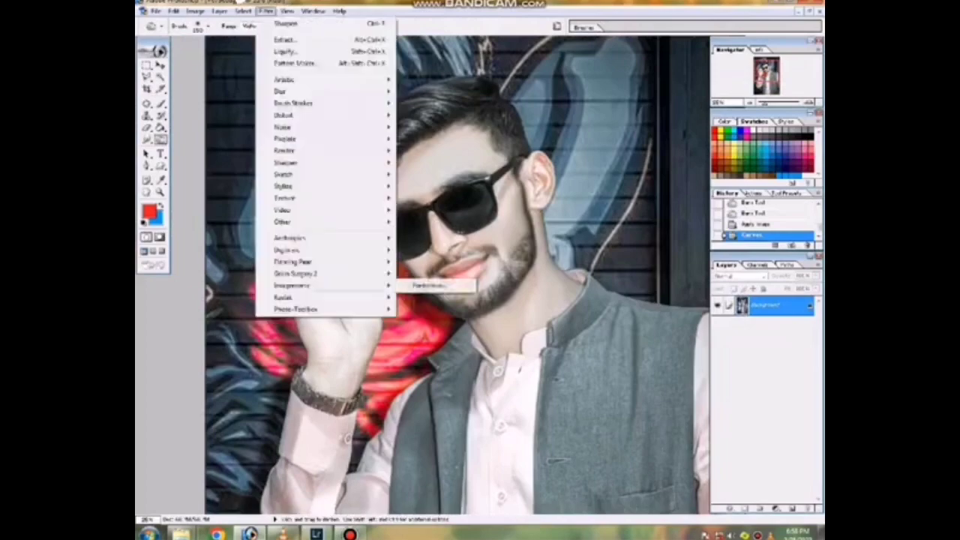
pyautogui.click(443, 285)
pyautogui.scroll(1, 494, 270)
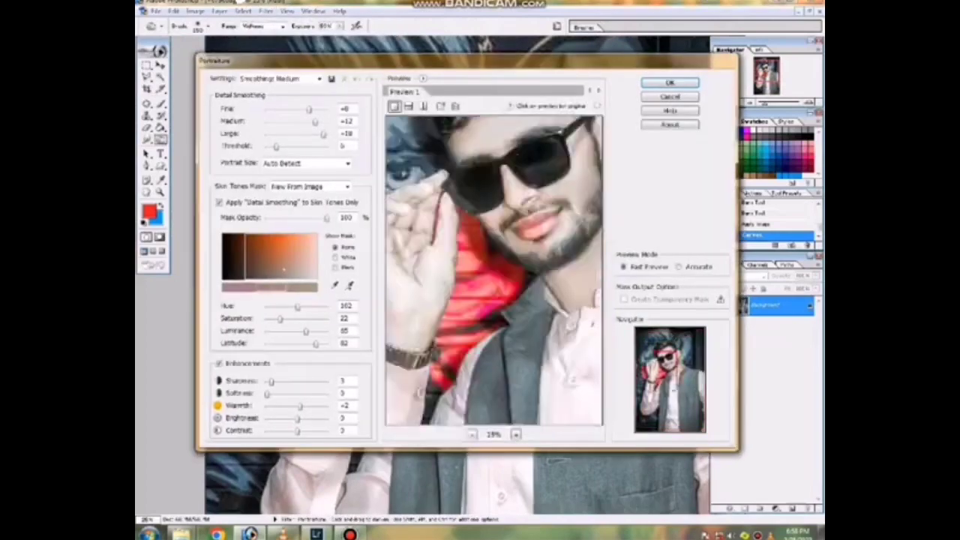
pyautogui.scroll(1, 494, 270)
pyautogui.scroll(1, 493, 270)
pyautogui.scroll(1, 494, 270)
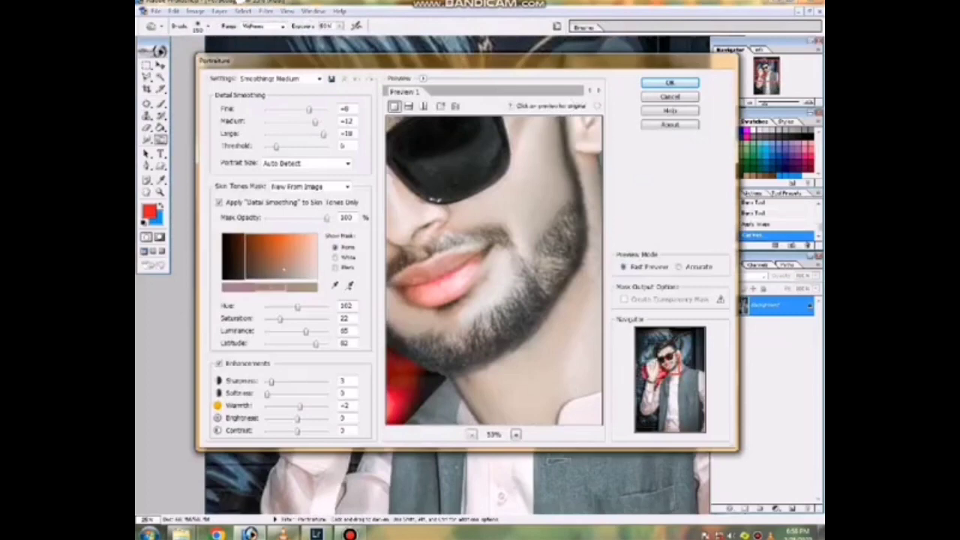
pyautogui.write('2')
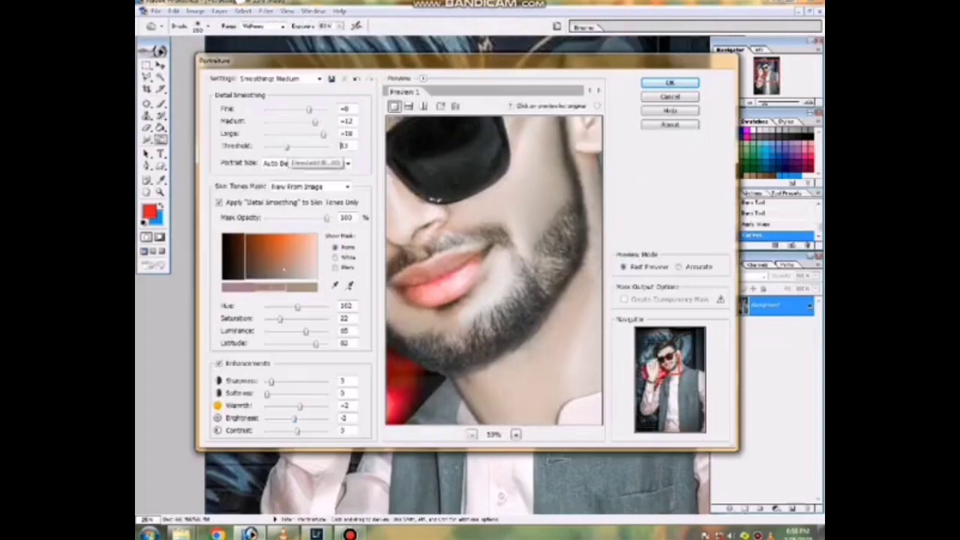
pyautogui.press('Return')
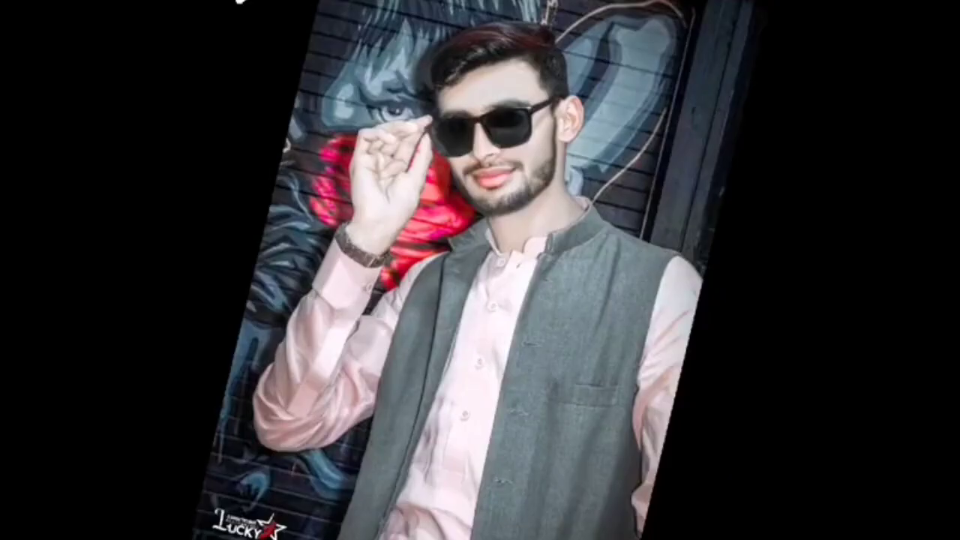